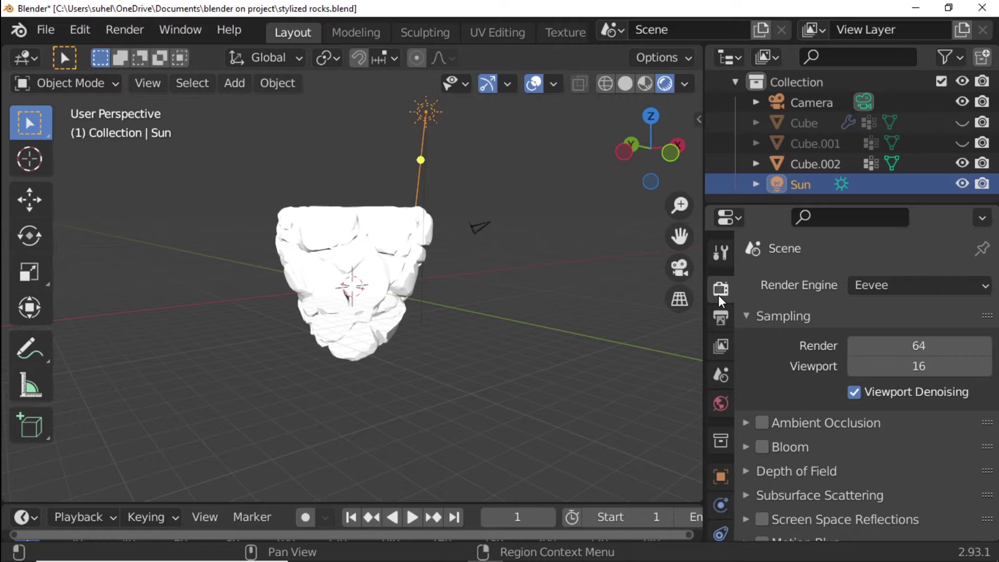
# Set the scene's color management View Transform to Standard
pyautogui.scroll(-8, 808, 316)
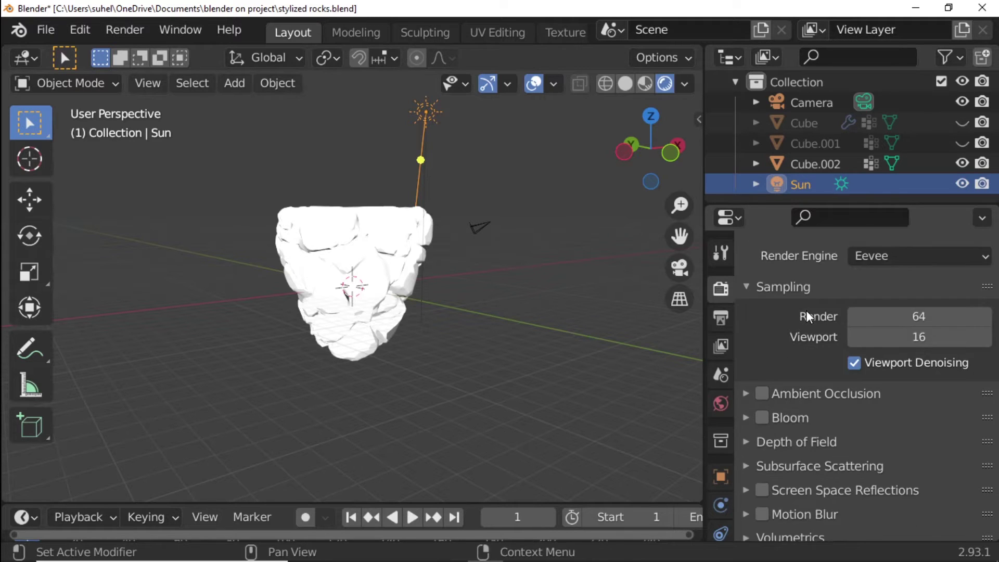
pyautogui.scroll(-2, 808, 315)
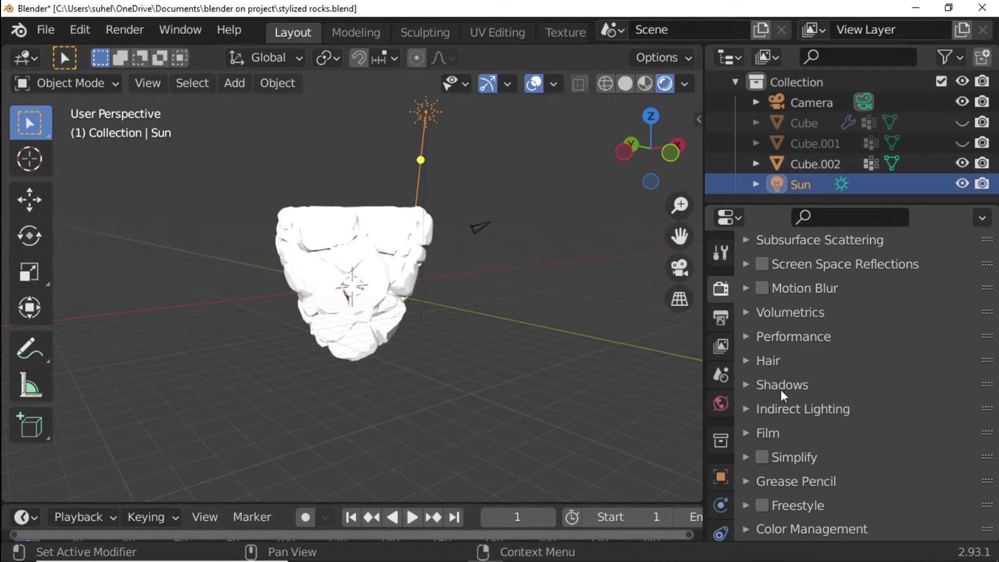
pyautogui.click(749, 529)
pyautogui.scroll(-6, 832, 462)
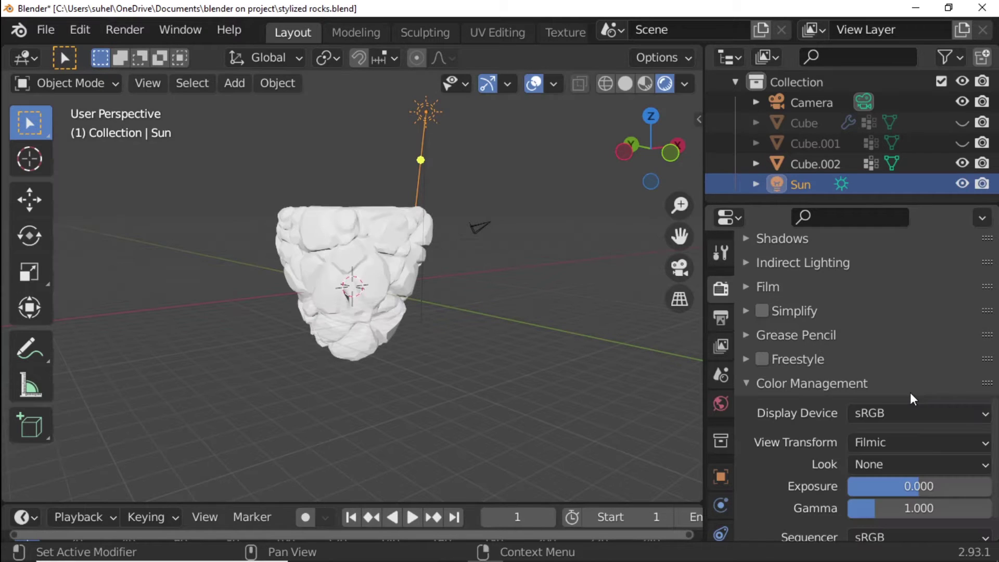
pyautogui.click(891, 443)
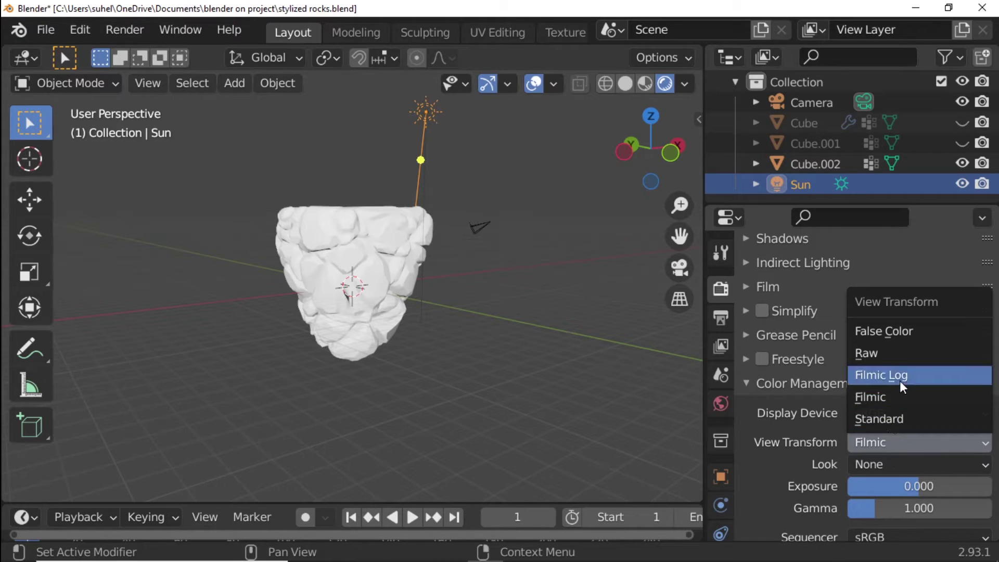
pyautogui.click(897, 418)
pyautogui.scroll(-3, 507, 36)
# Switch to the Shading workspace and create a new material for the rock object Cube.002
pyautogui.click(510, 33)
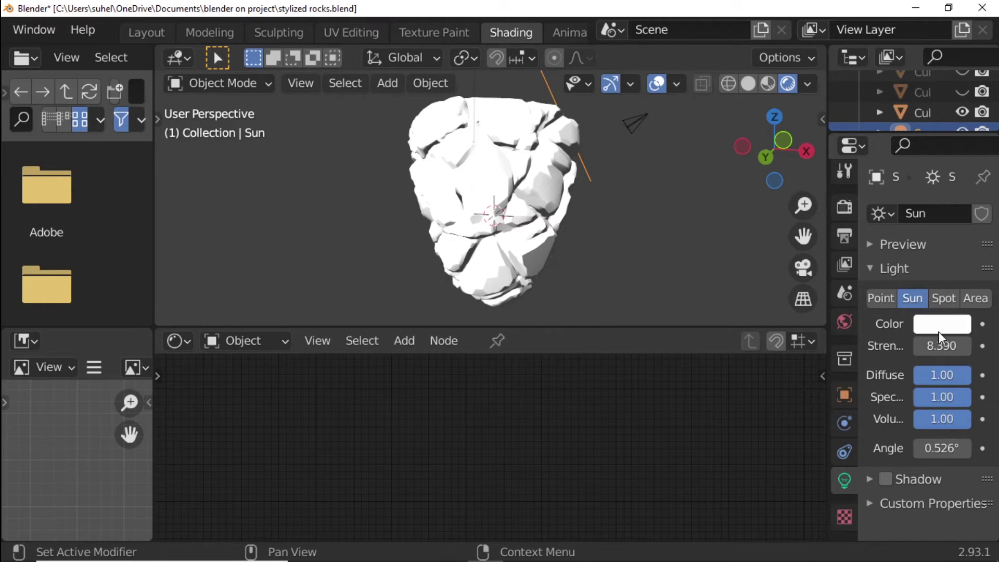
pyautogui.click(498, 192)
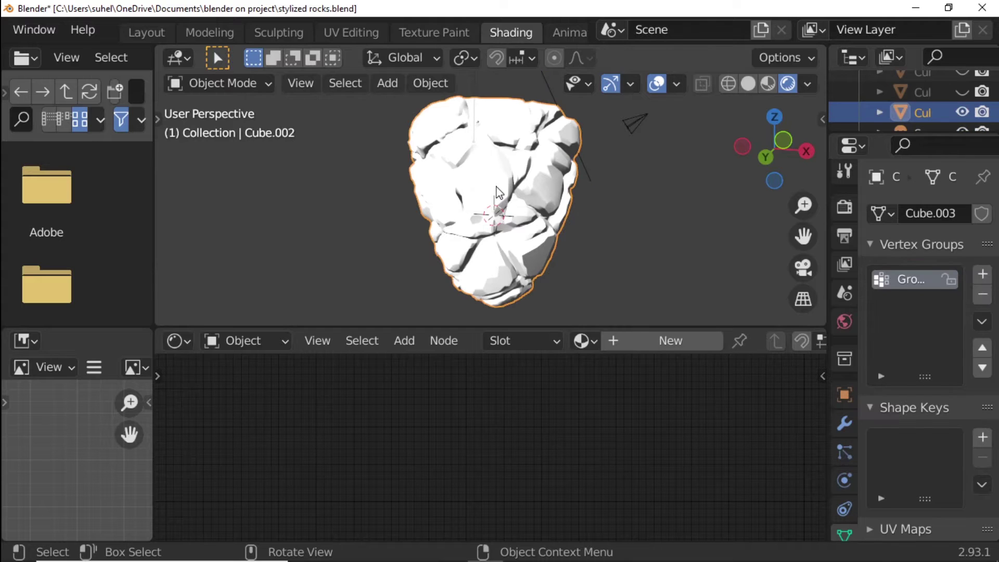
pyautogui.click(628, 338)
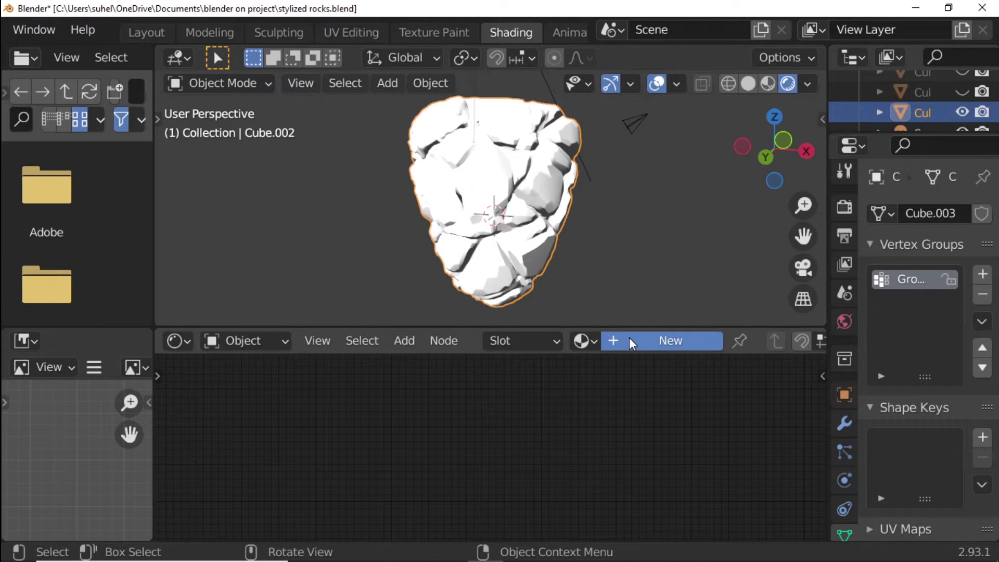
# Add a ColorRamp node before the Principled BSDF and connect its Color output to Base Color
pyautogui.click(405, 343)
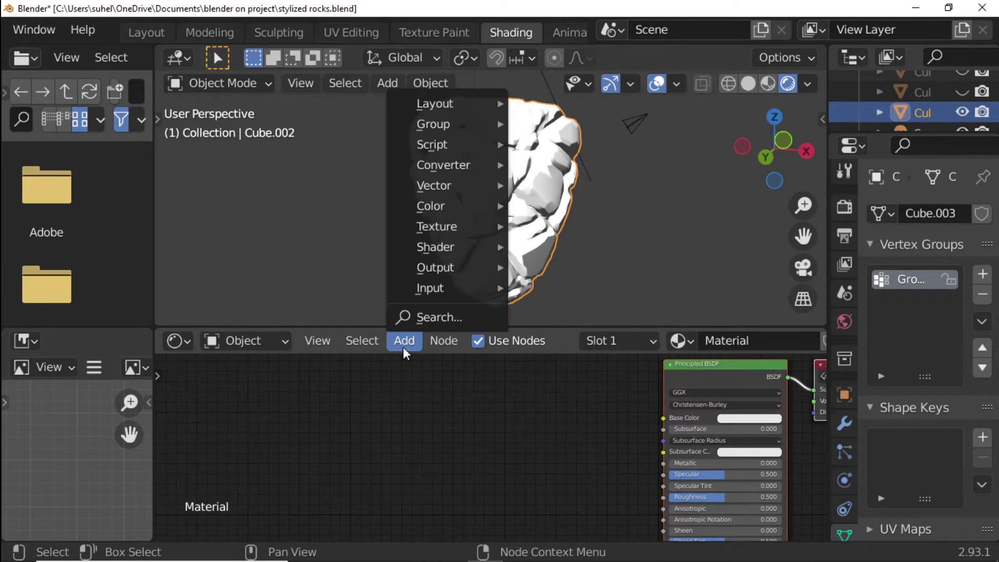
pyautogui.moveTo(454, 165)
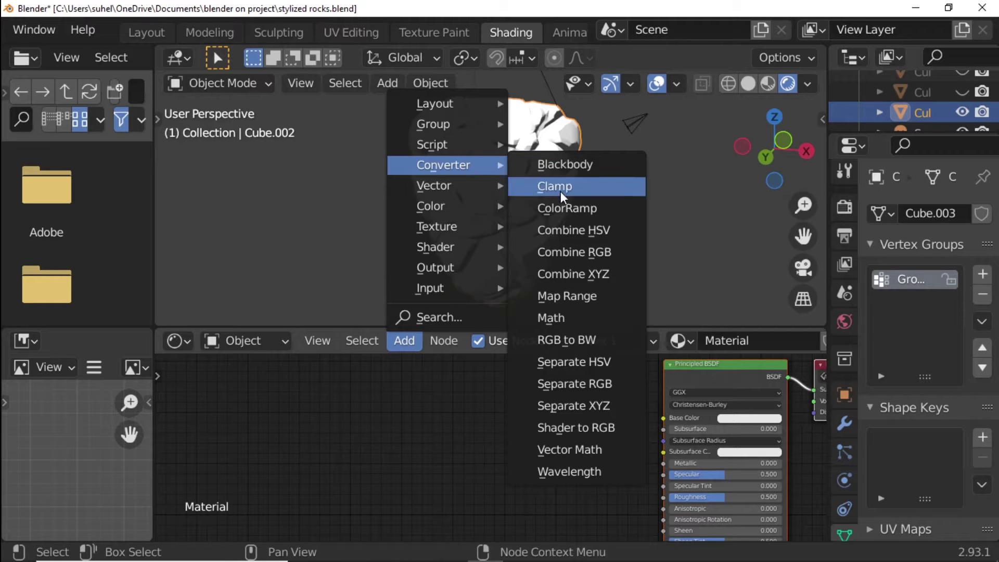
pyautogui.click(563, 210)
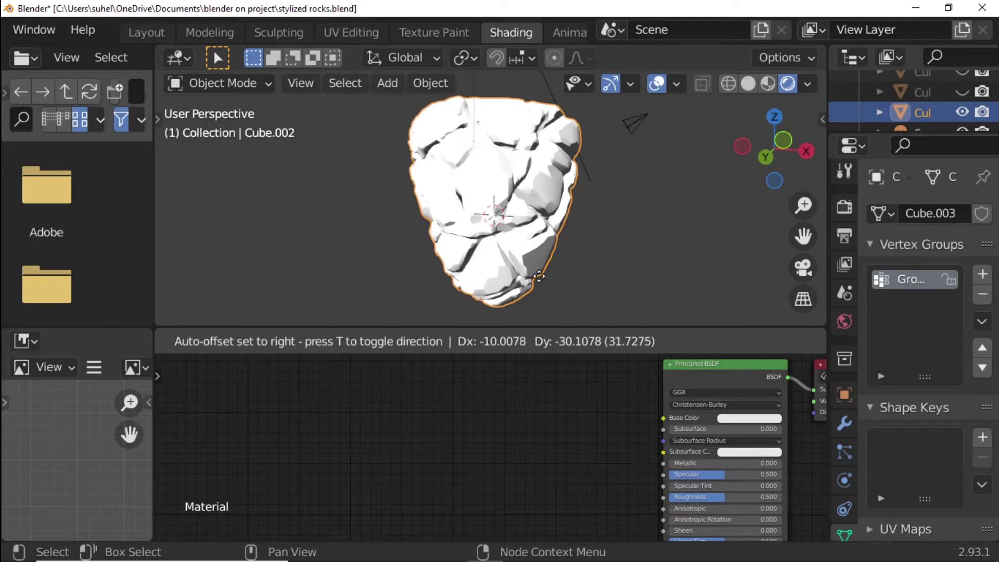
pyautogui.click(467, 382)
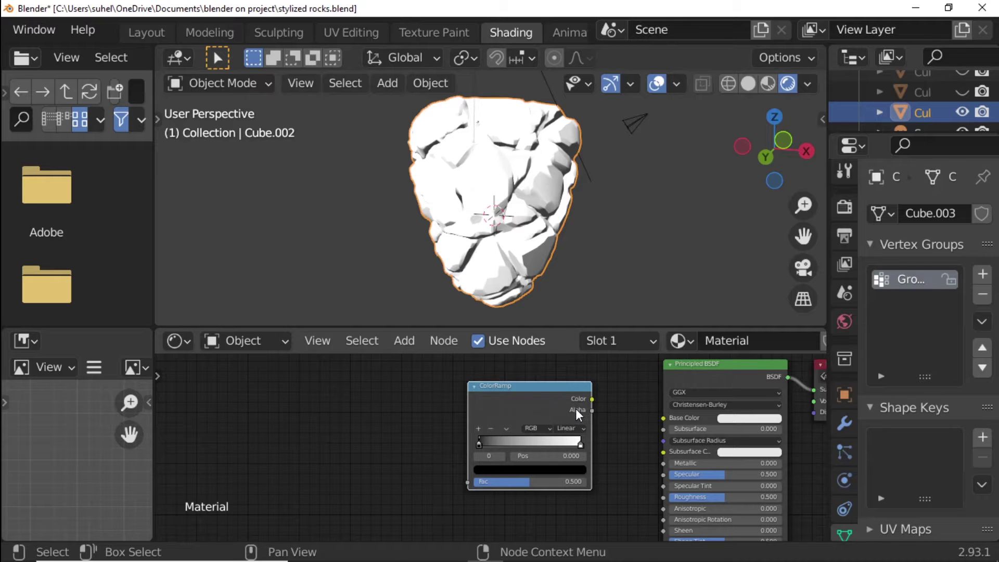
pyautogui.scroll(2, 575, 408)
pyautogui.scroll(2, 638, 382)
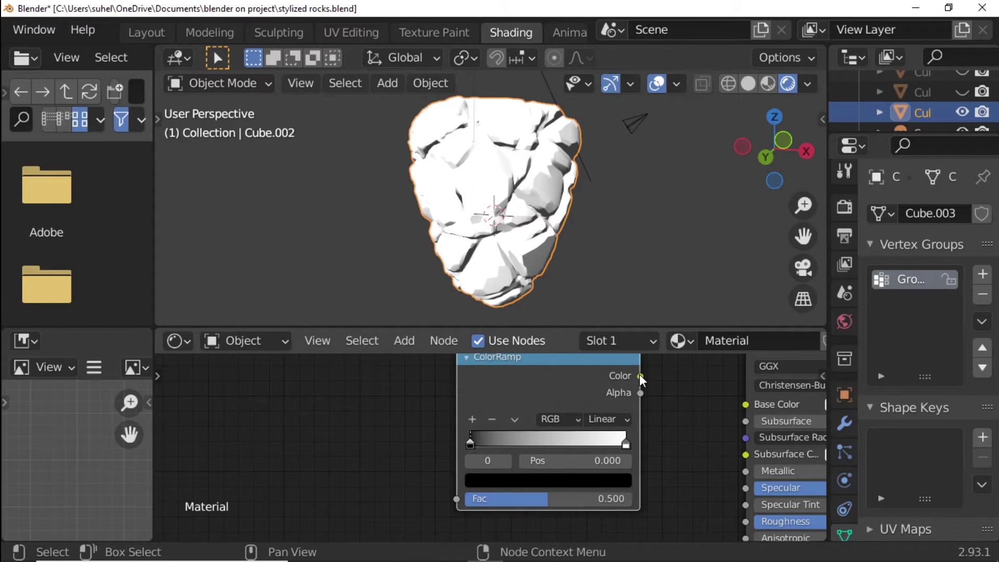
pyautogui.moveTo(639, 378); pyautogui.dragTo(751, 407)
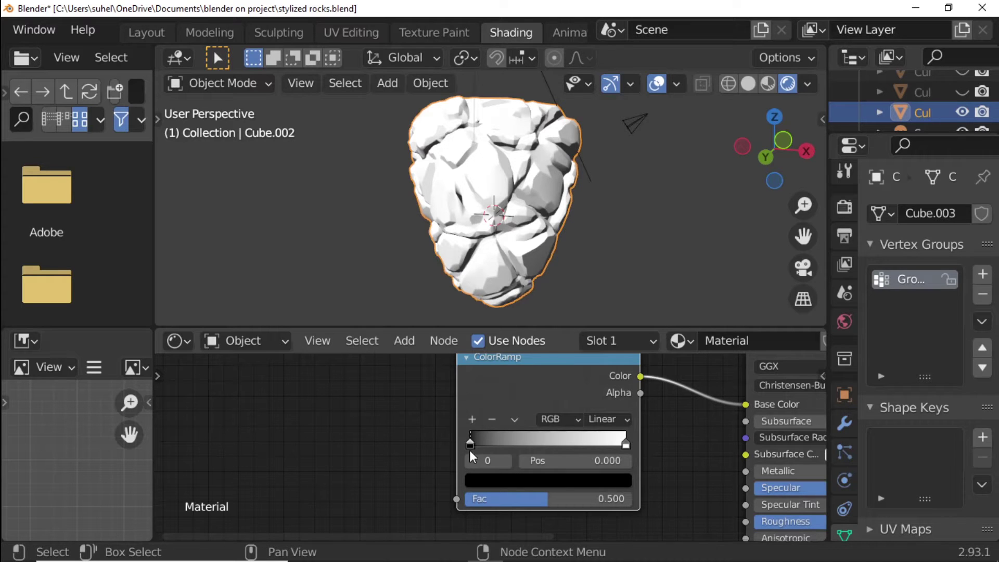
# Set the ColorRamp's black stop position to 0.997 and its white stop position to 0.939
pyautogui.click(609, 460)
pyautogui.write('0.997')
pyautogui.press('Return')
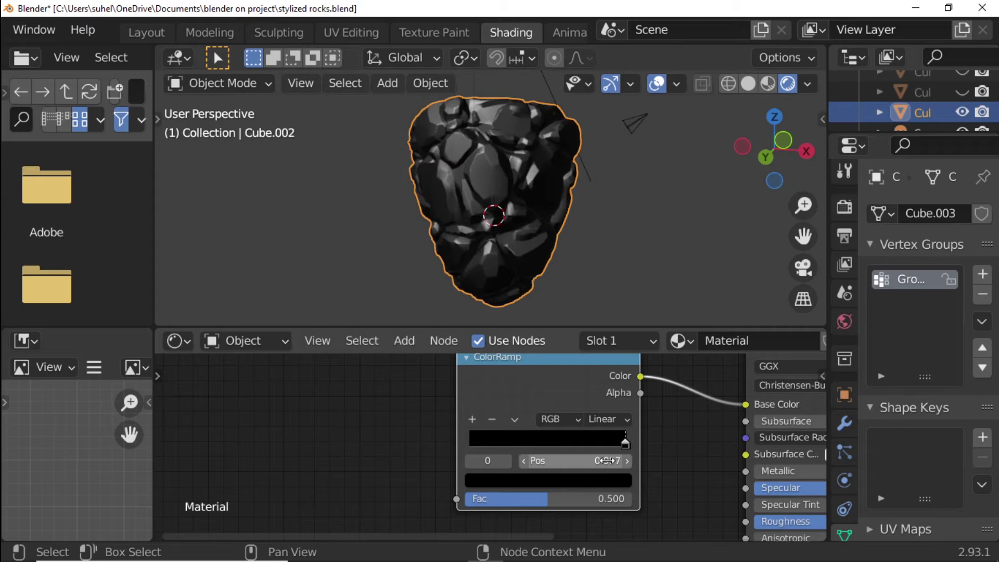
pyautogui.scroll(2, 624, 448)
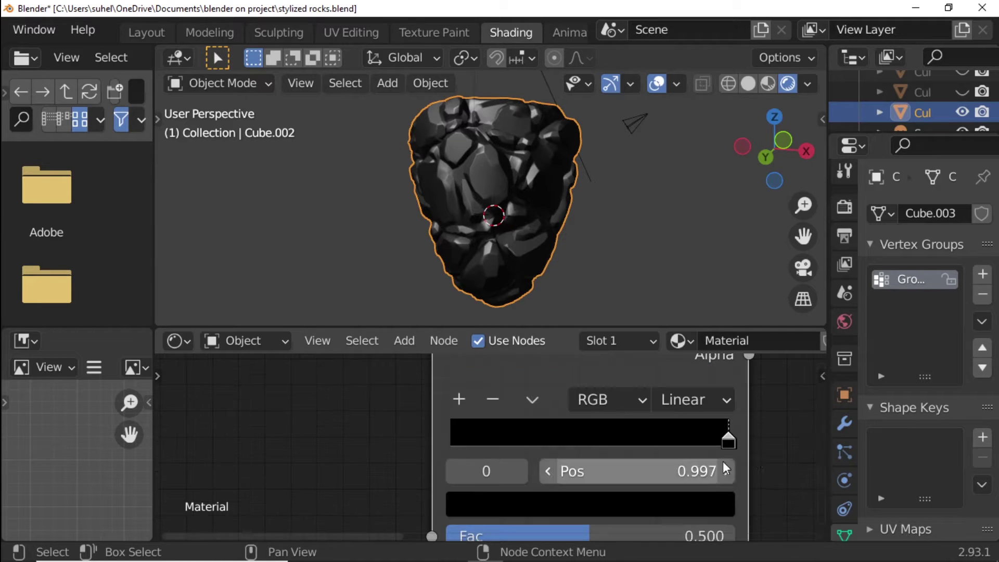
pyautogui.click(519, 471)
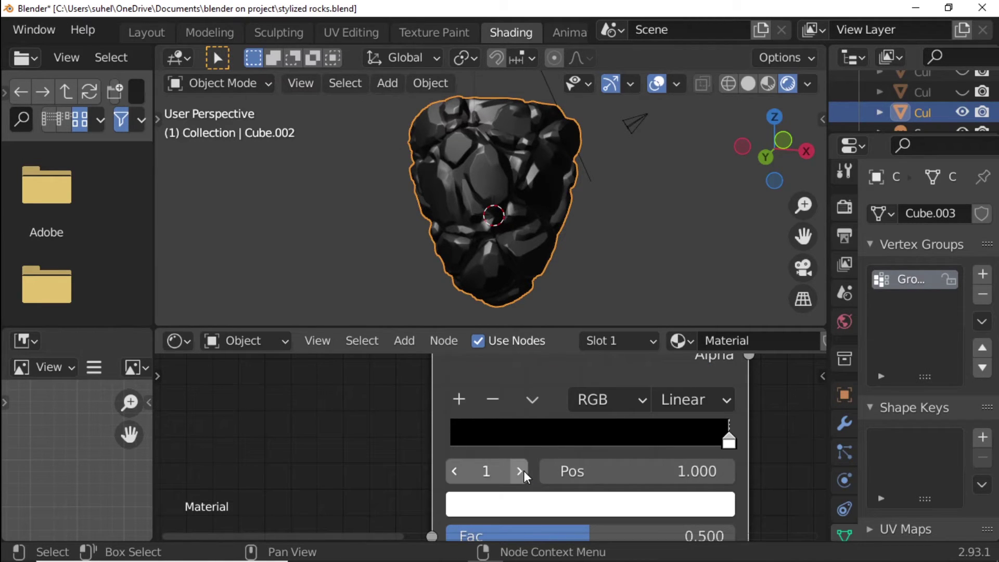
pyautogui.click(660, 476)
pyautogui.press('BackSpace')
pyautogui.write('0.')
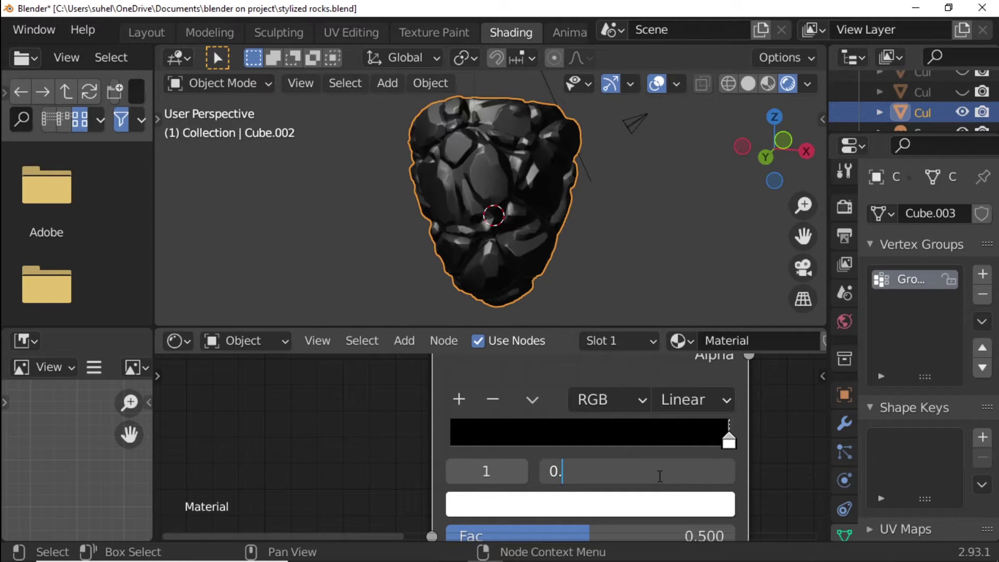
pyautogui.write('939')
pyautogui.press('Return')
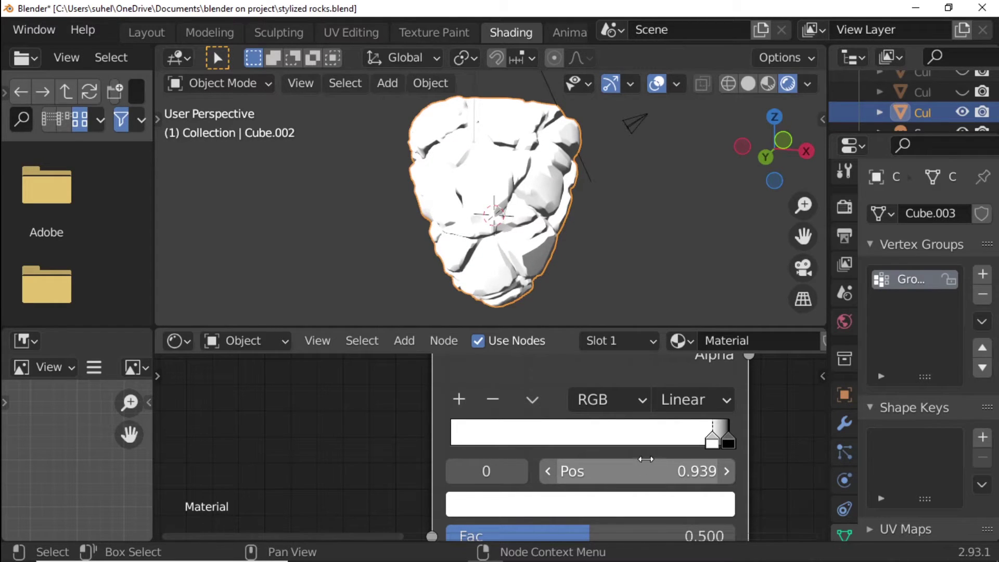
# Add a Vector Math node ahead of the ColorRamp and set its operation to Dot Product
pyautogui.scroll(-2, 645, 460)
pyautogui.scroll(-1, 646, 459)
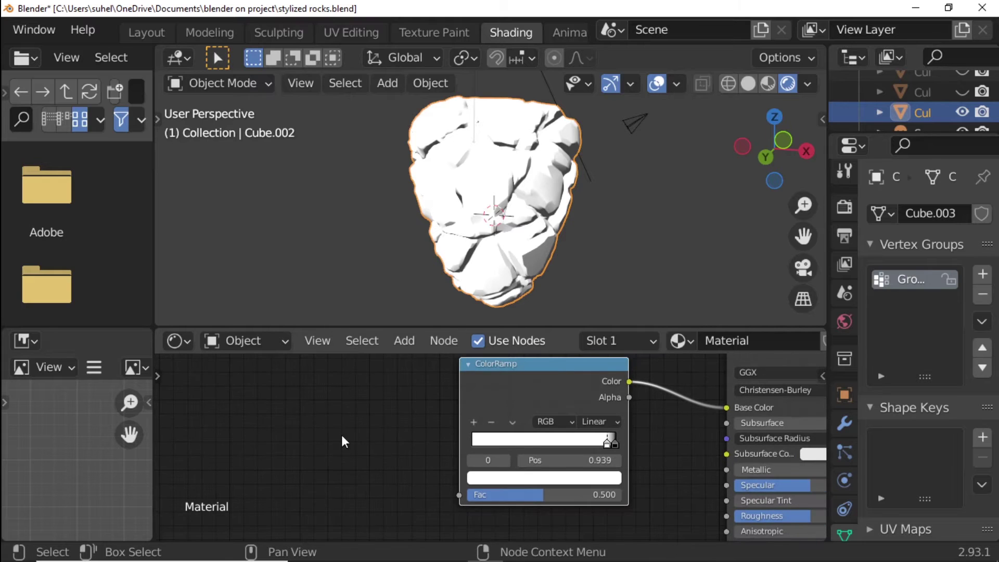
pyautogui.moveTo(341, 439); pyautogui.dragTo(471, 434, button='middle')
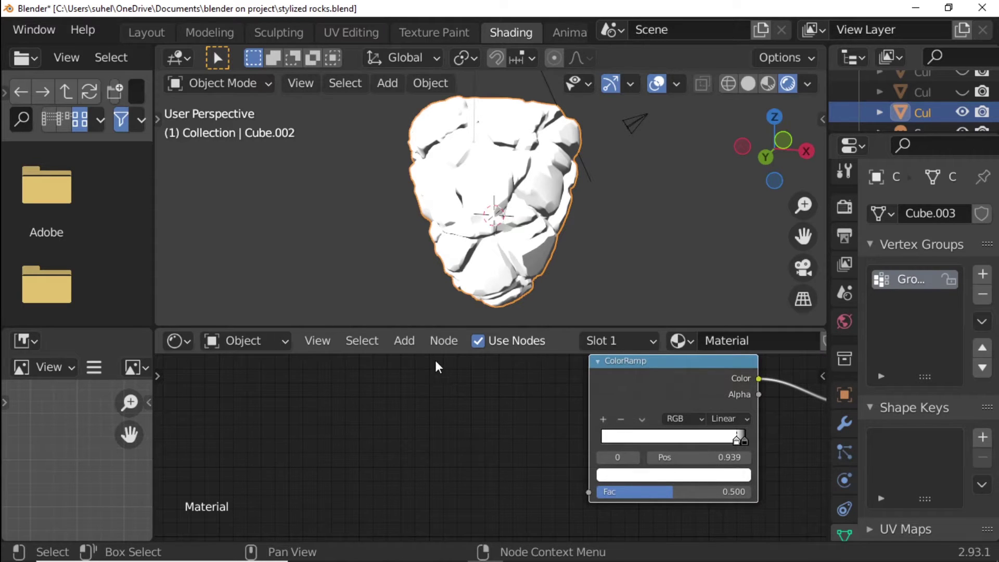
pyautogui.click(409, 344)
pyautogui.moveTo(479, 156)
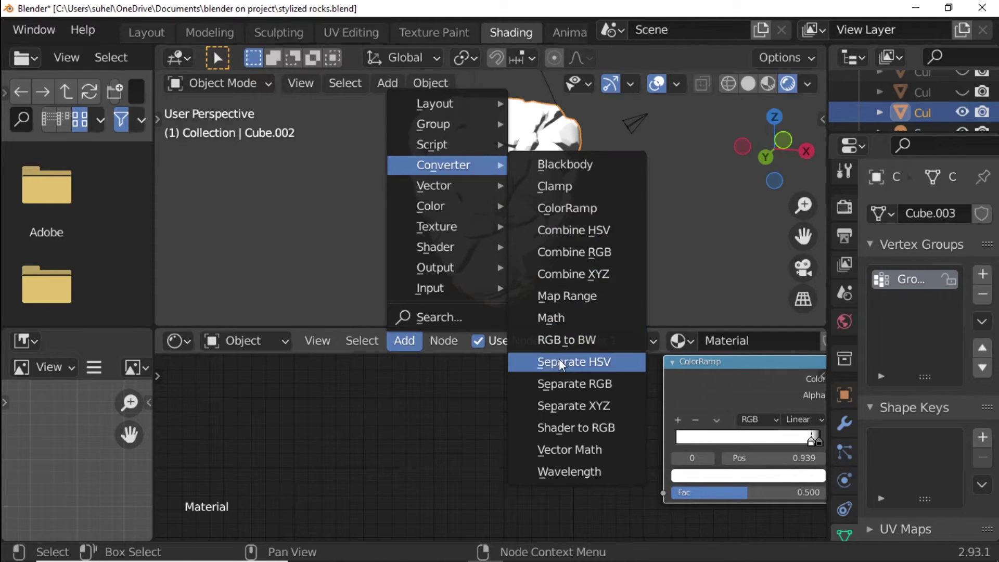
pyautogui.click(581, 450)
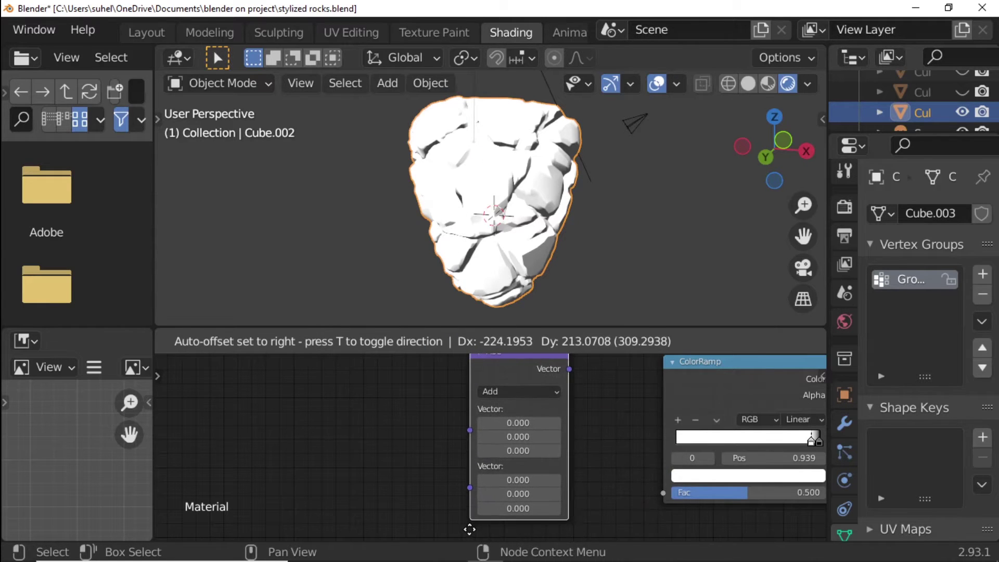
pyautogui.click(469, 526)
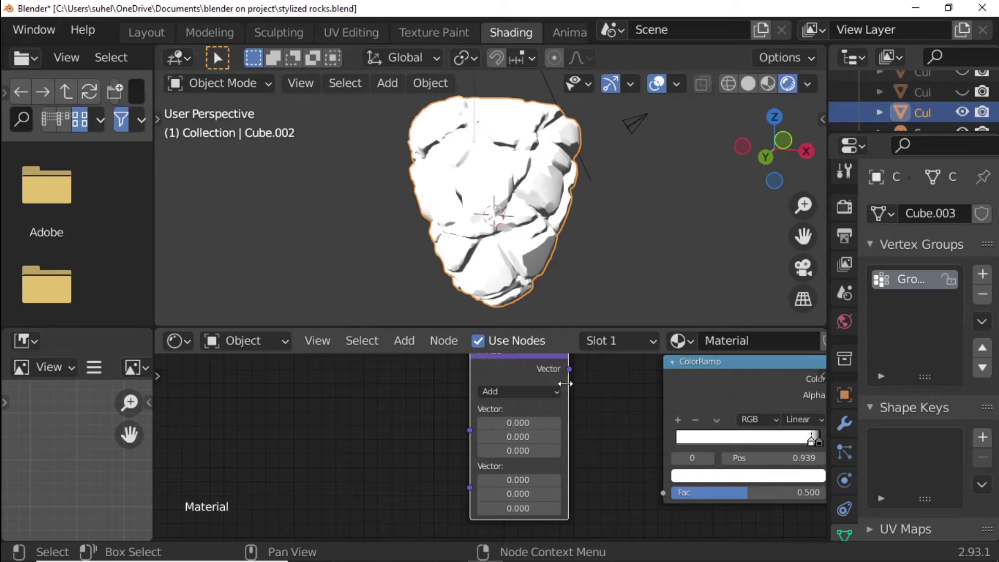
pyautogui.click(518, 391)
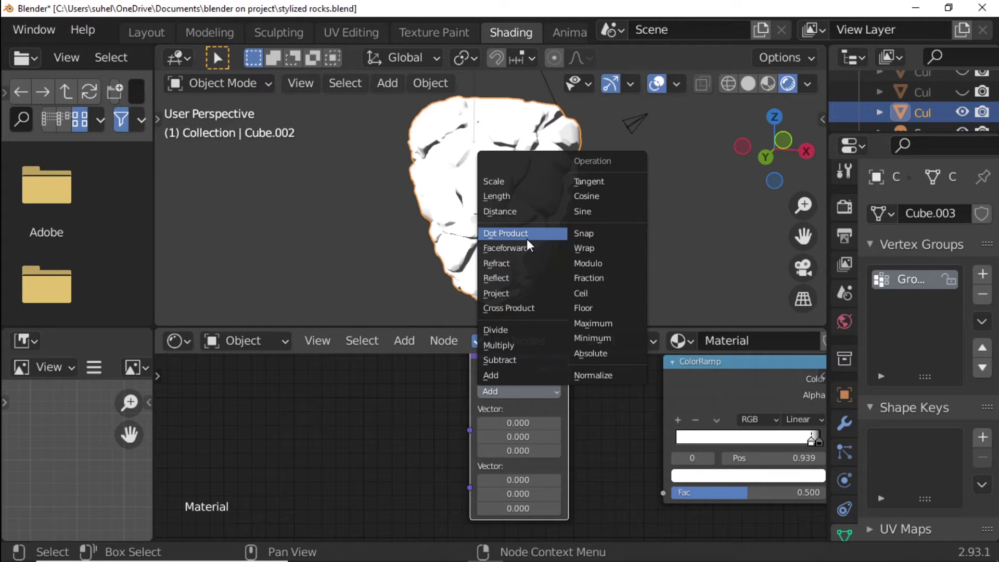
pyautogui.click(527, 237)
# Add a Bevel node and place a Geometry node above it, both ahead of the Dot Product node
pyautogui.moveTo(393, 437); pyautogui.dragTo(549, 442, button='middle')
pyautogui.click(403, 342)
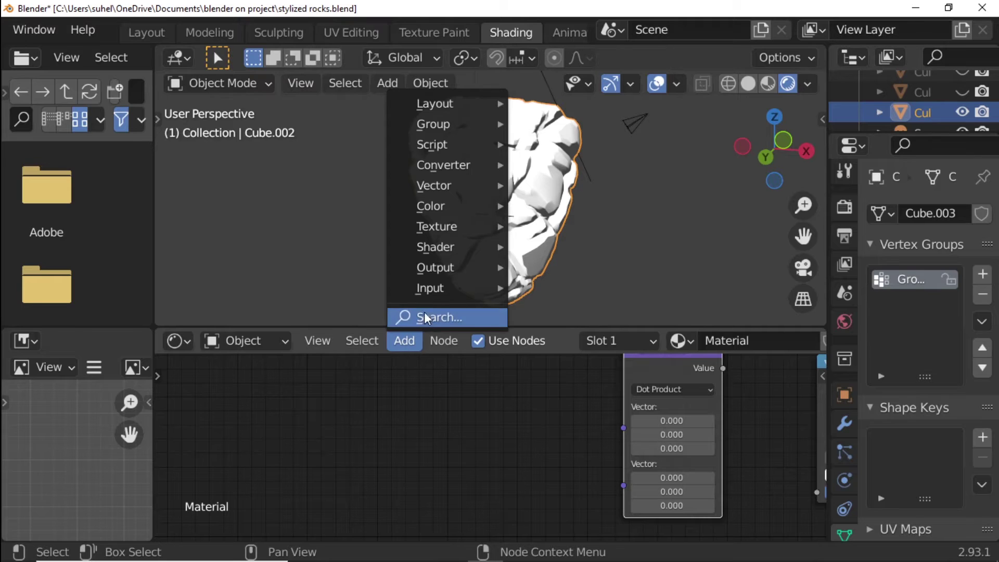
pyautogui.moveTo(436, 281)
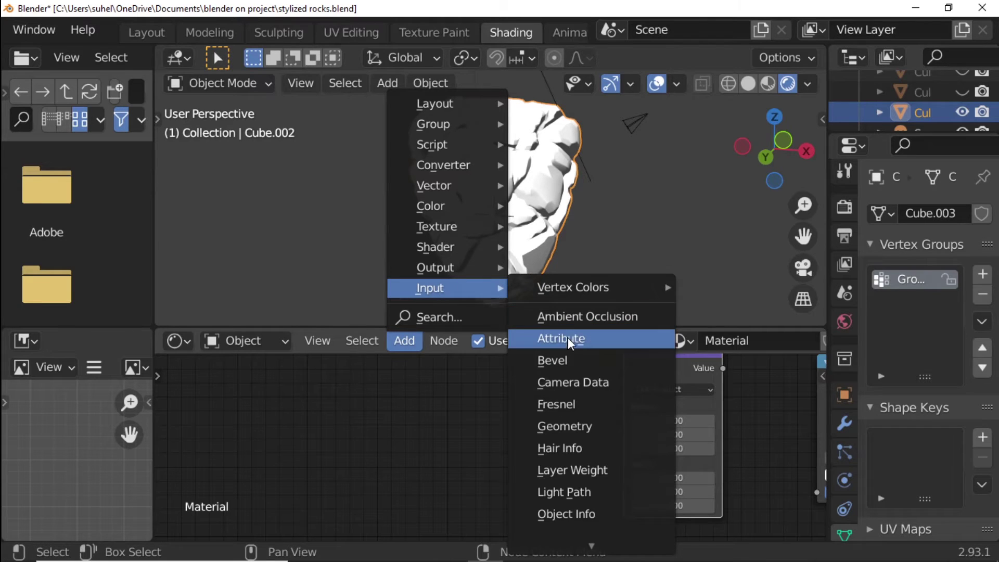
pyautogui.click(593, 363)
pyautogui.click(424, 440)
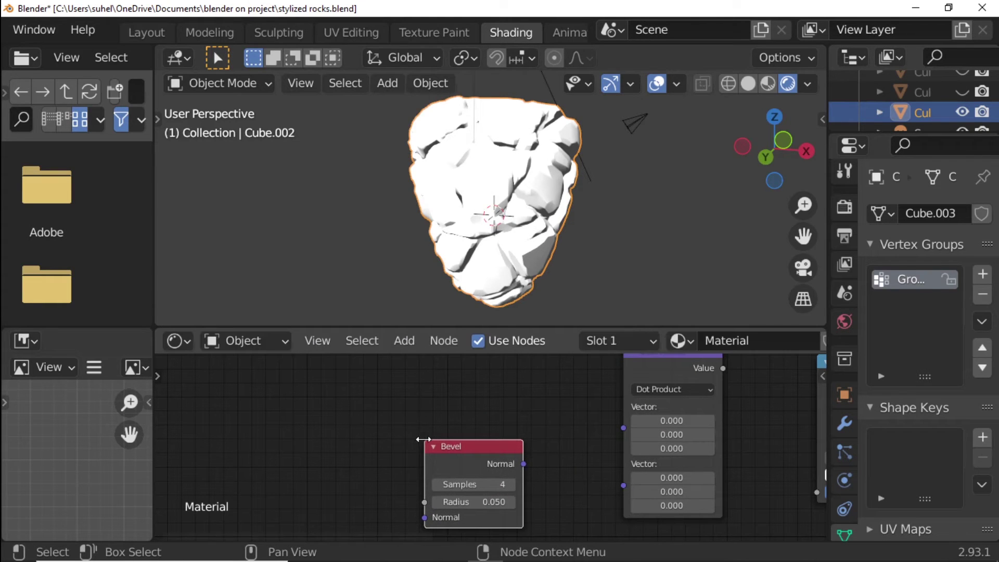
pyautogui.click(405, 348)
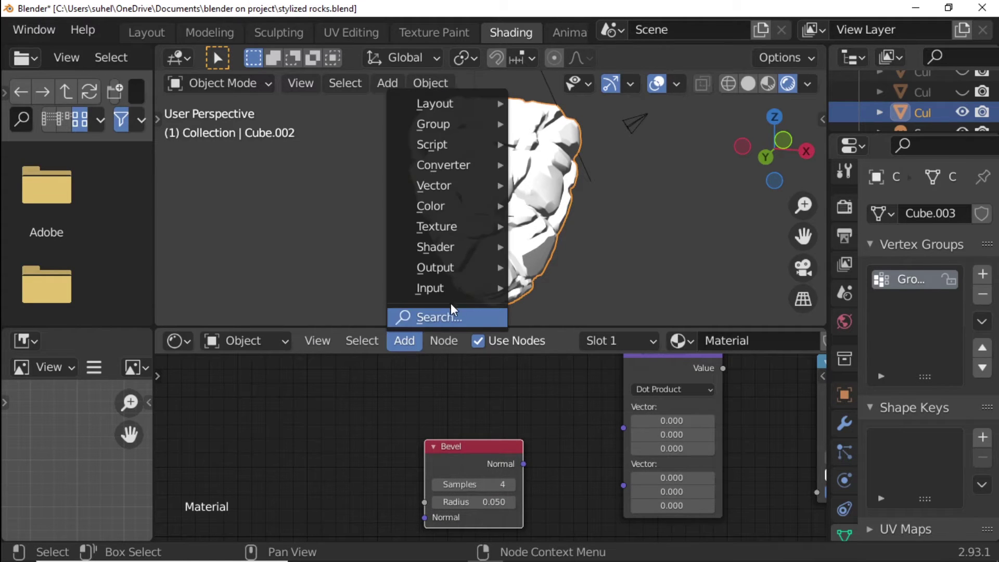
pyautogui.moveTo(458, 292)
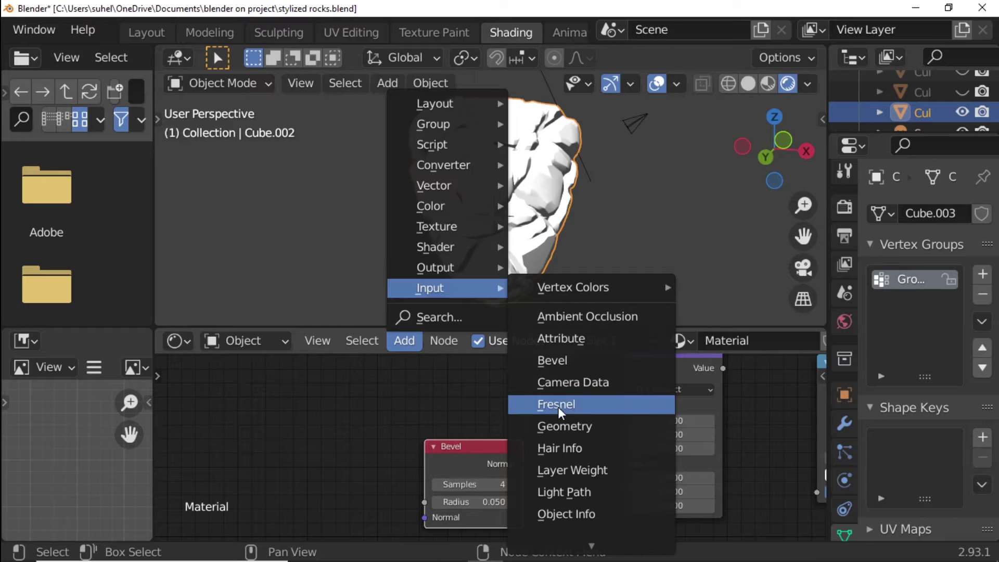
pyautogui.click(567, 426)
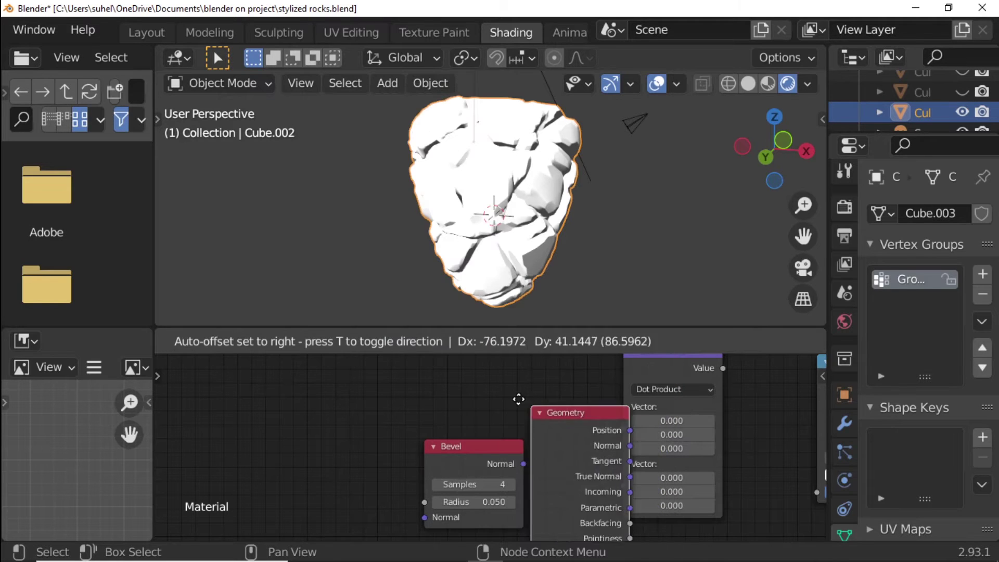
pyautogui.click(424, 452)
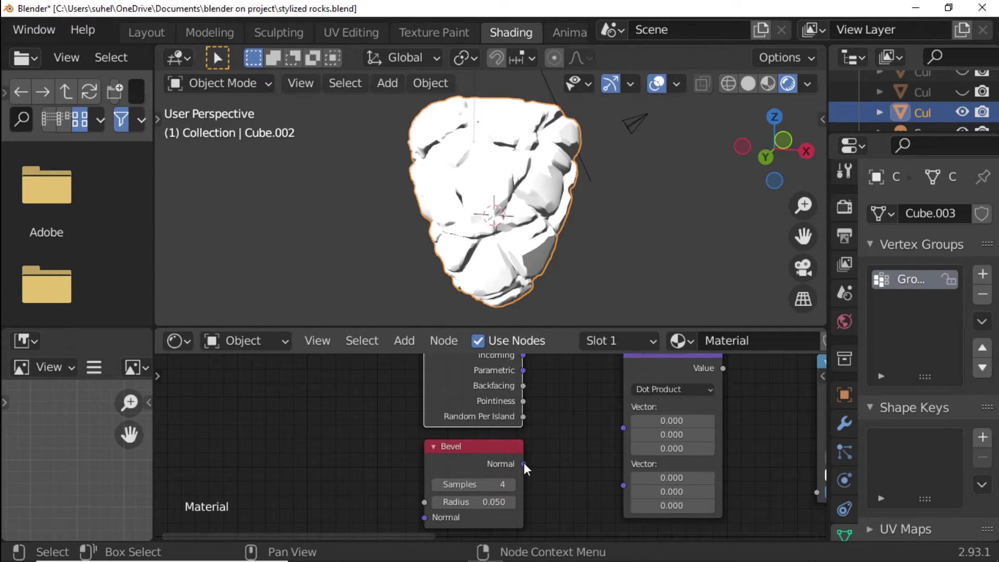
# Connect the Bevel Normal to the Dot Product's second Vector input and the Geometry Normal to its first
pyautogui.moveTo(526, 466); pyautogui.dragTo(625, 484)
pyautogui.moveTo(591, 417); pyautogui.dragTo(597, 489, button='middle')
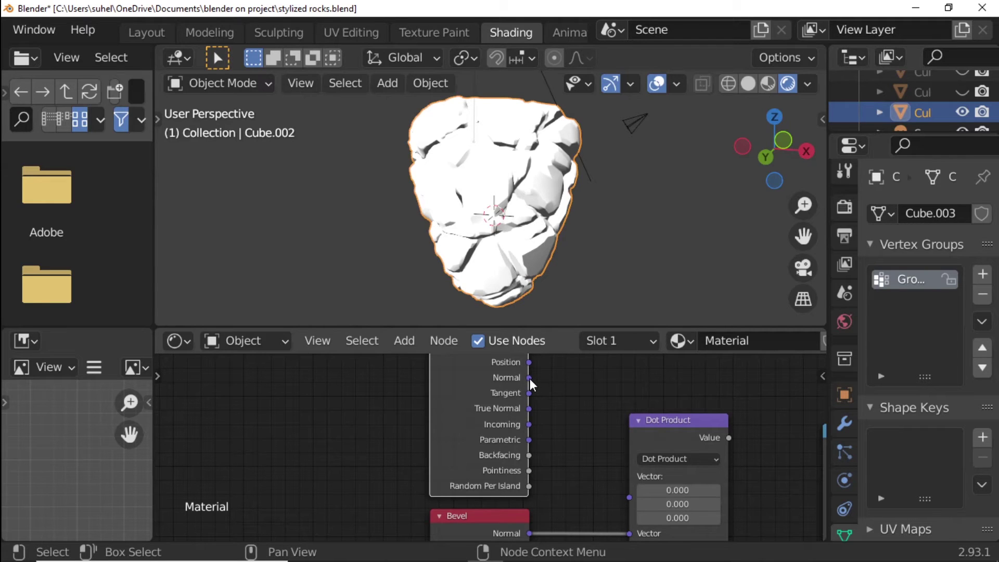
pyautogui.moveTo(529, 378); pyautogui.dragTo(630, 497)
# Connect the Dot Product's Value output to the ColorRamp's Fac input
pyautogui.moveTo(776, 470); pyautogui.dragTo(581, 425, button='middle')
pyautogui.moveTo(528, 390); pyautogui.dragTo(622, 518)
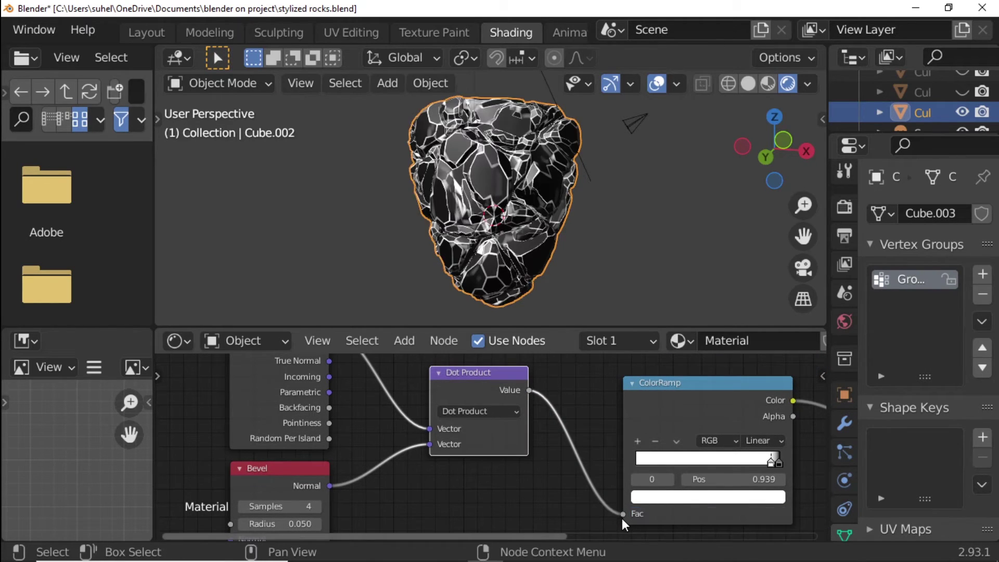
pyautogui.moveTo(583, 428); pyautogui.dragTo(421, 432, button='middle')
pyautogui.scroll(-4, 441, 431)
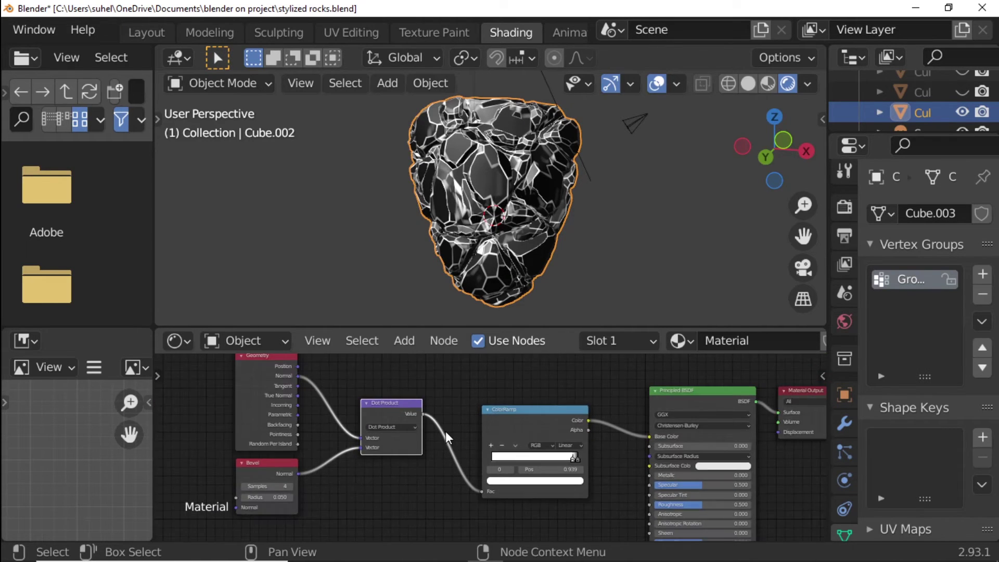
pyautogui.moveTo(461, 398); pyautogui.dragTo(524, 394, button='middle')
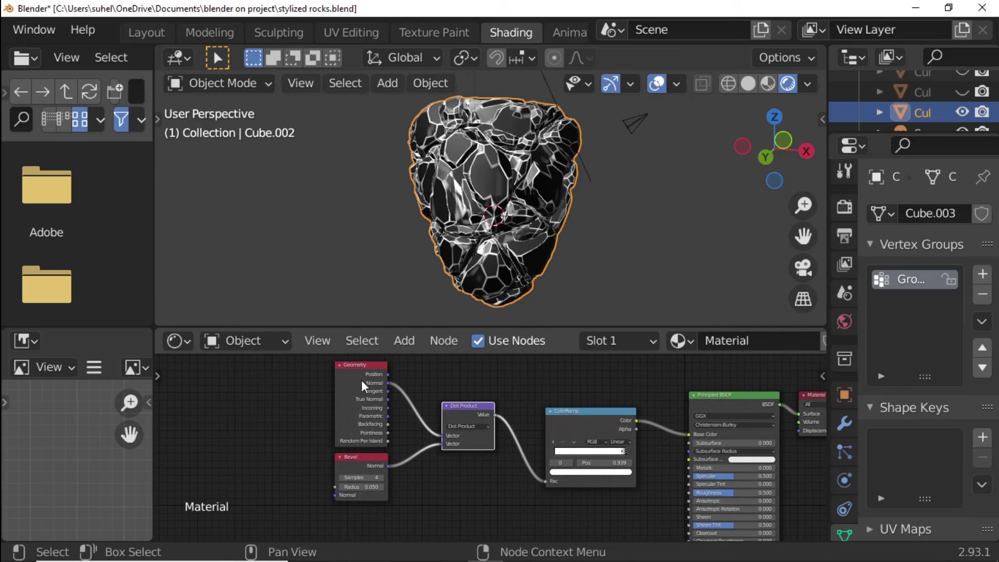
# Shift the Geometry, Bevel, Dot Product and ColorRamp nodes away from the Principled BSDF and insert a MixRGB node on the ColorRamp-to-Base Color link
pyautogui.moveTo(347, 358); pyautogui.dragTo(628, 519)
pyautogui.moveTo(590, 428); pyautogui.dragTo(470, 433)
pyautogui.click(397, 338)
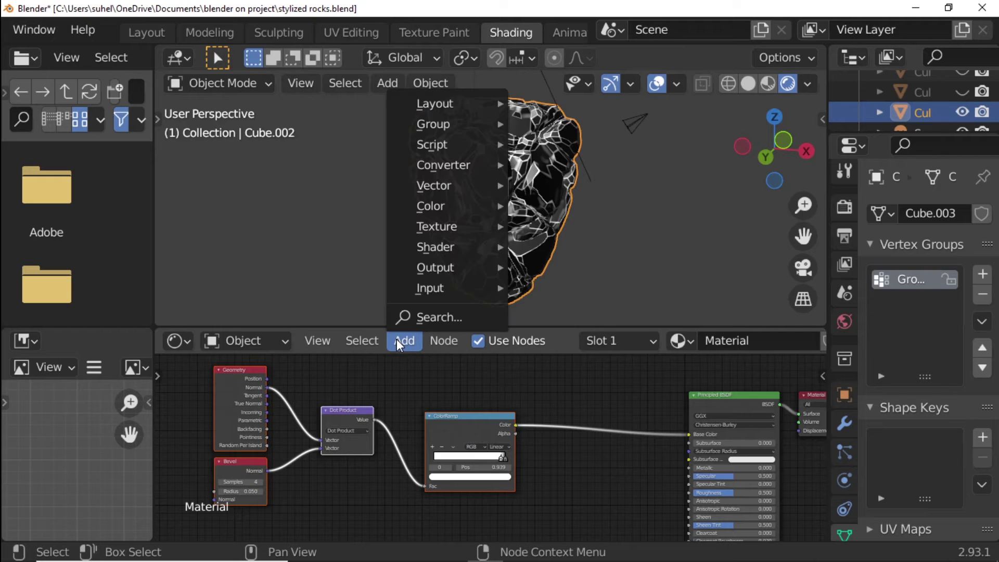
pyautogui.moveTo(445, 208)
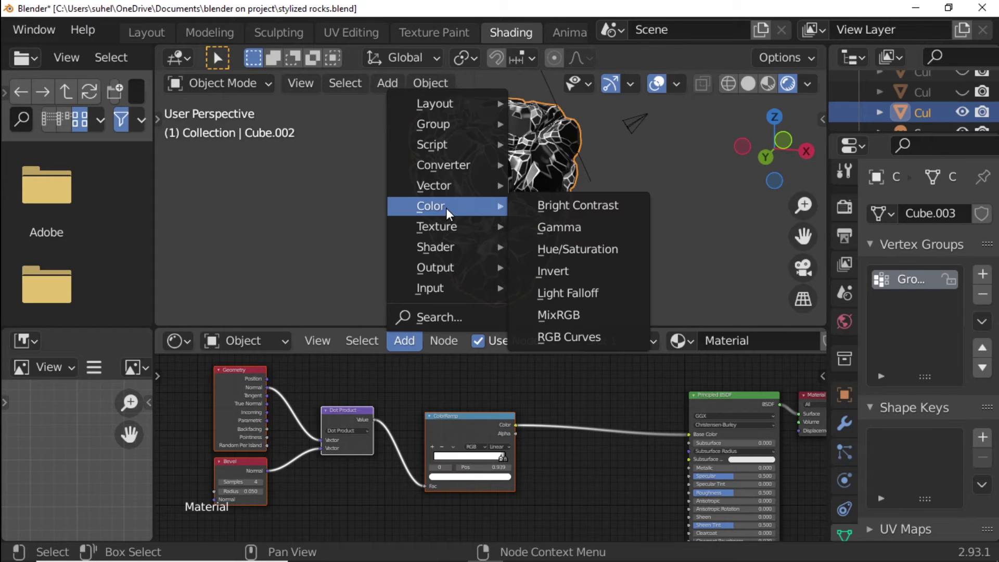
pyautogui.click(574, 310)
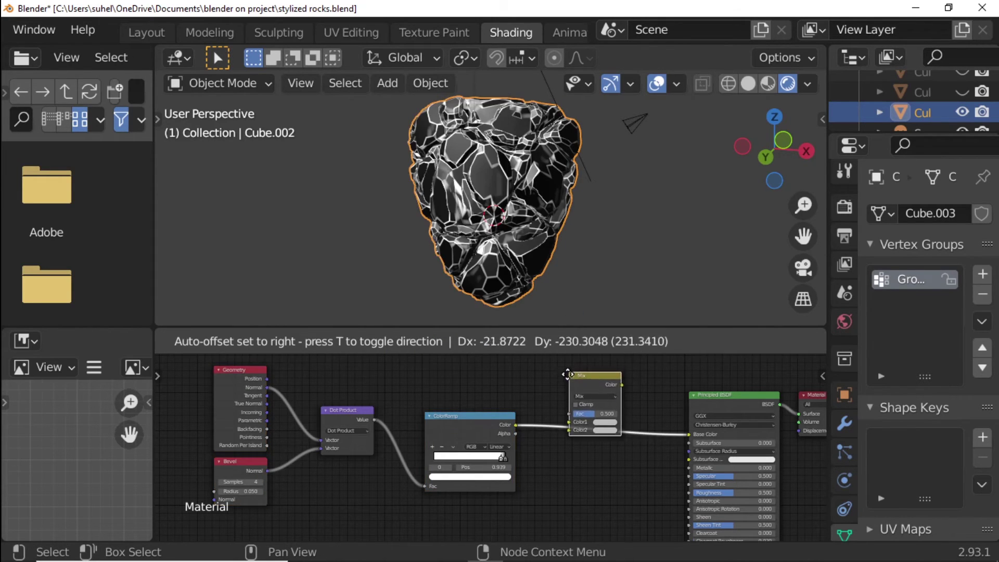
pyautogui.click(562, 407)
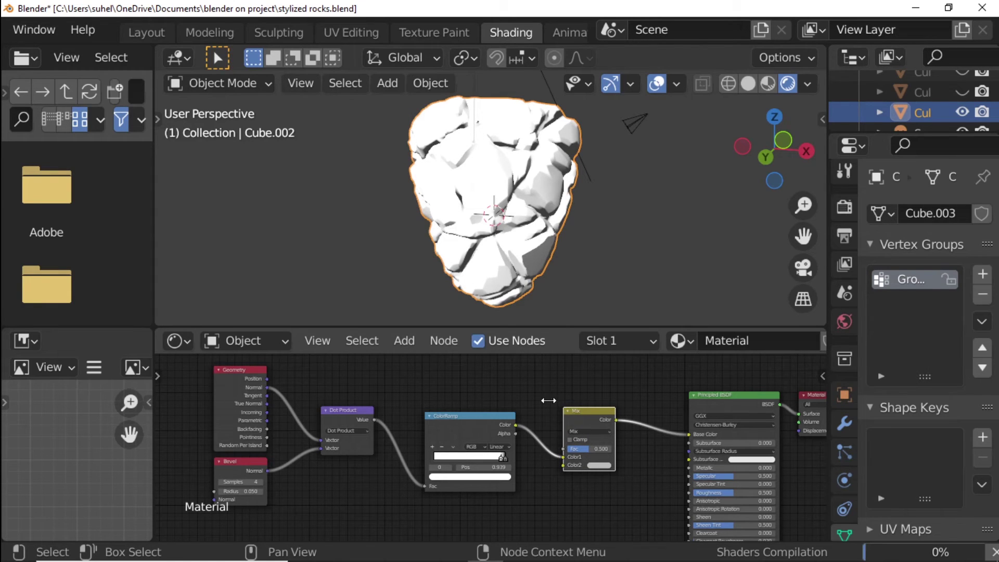
# Set the Mix node's blending mode to Screen and darken its Color2 to a grey with value 0.284
pyautogui.scroll(1, 548, 401)
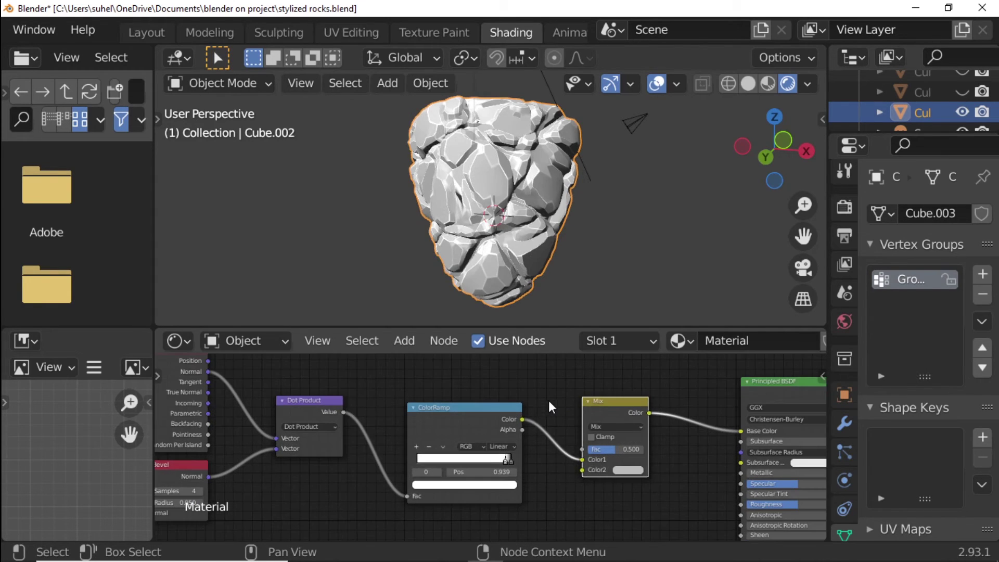
pyautogui.click(627, 426)
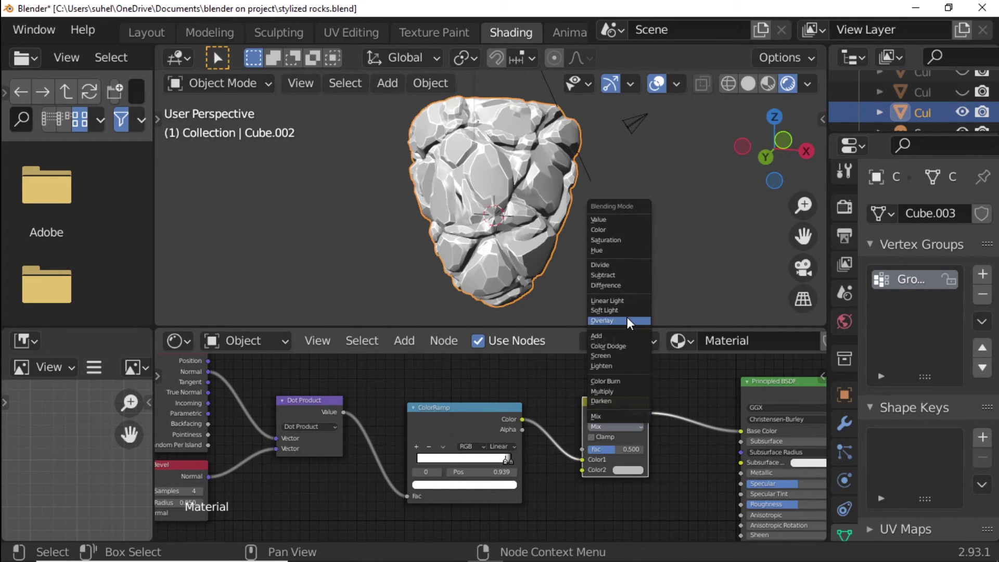
pyautogui.click(627, 355)
pyautogui.scroll(2, 614, 406)
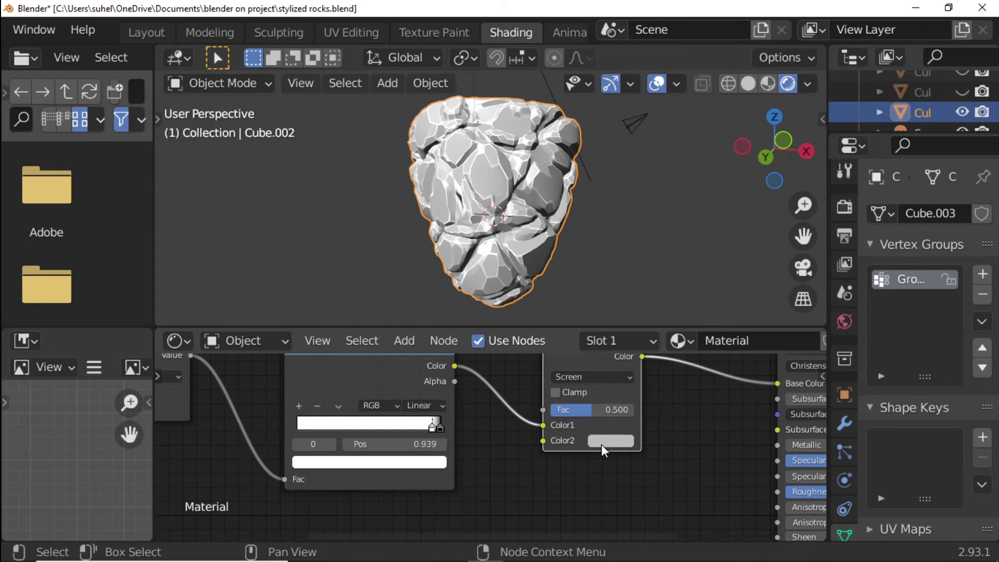
pyautogui.click(603, 445)
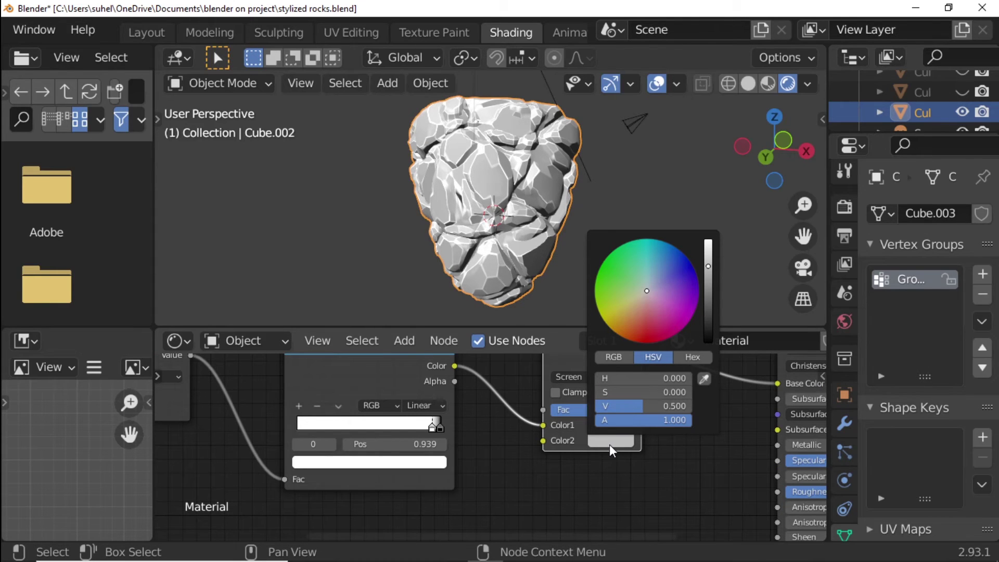
pyautogui.moveTo(710, 266); pyautogui.dragTo(708, 283)
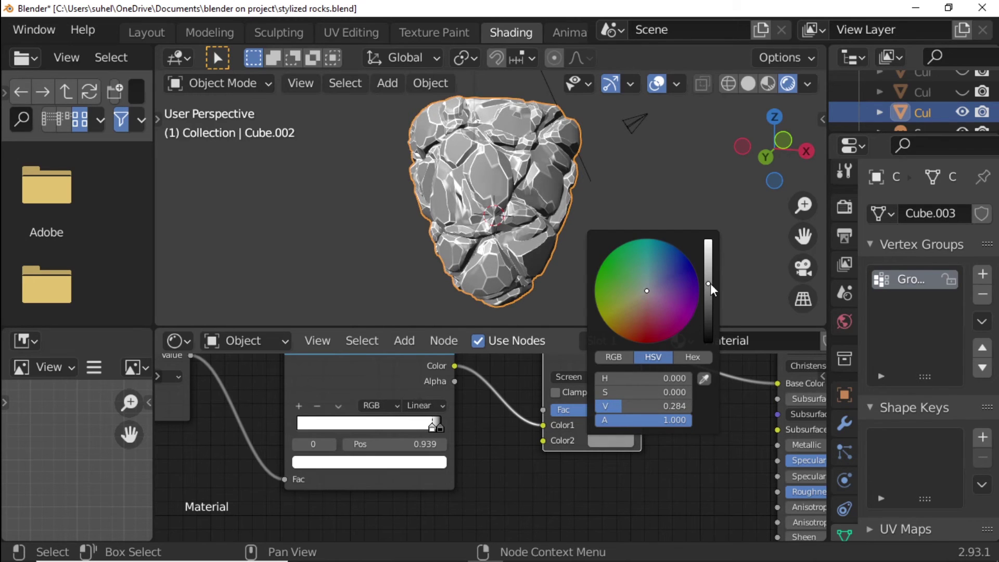
# Connect the ColorRamp's Color output to the Principled BSDF's Emission Strength input as well
pyautogui.scroll(-2, 549, 457)
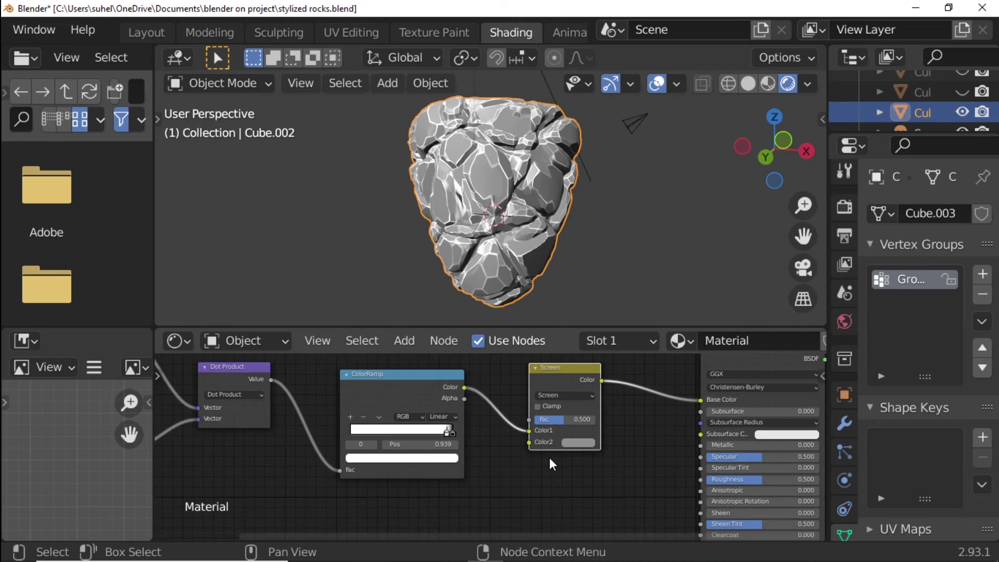
pyautogui.scroll(-1, 549, 457)
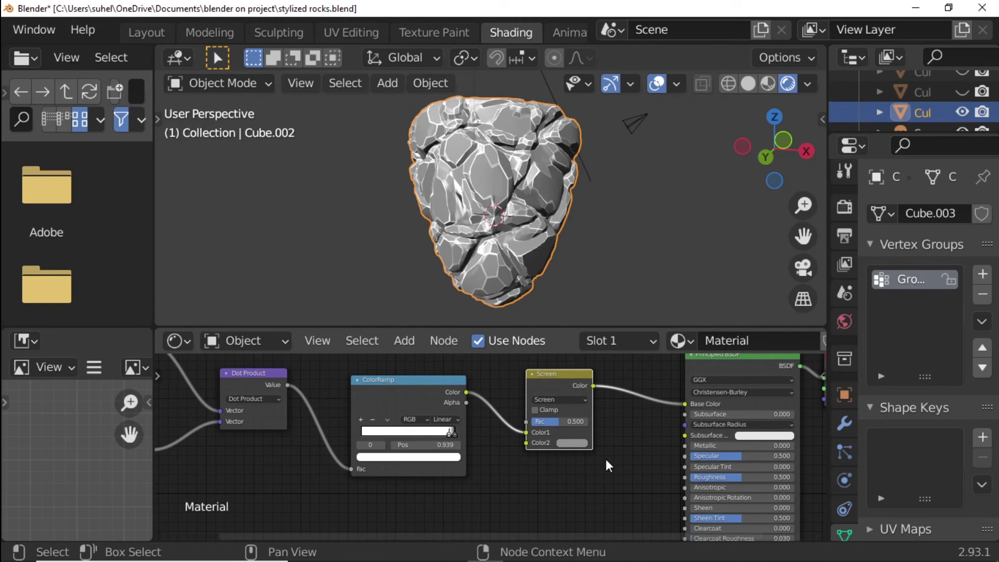
pyautogui.moveTo(606, 464); pyautogui.dragTo(669, 372, button='middle')
pyautogui.scroll(-3, 609, 412)
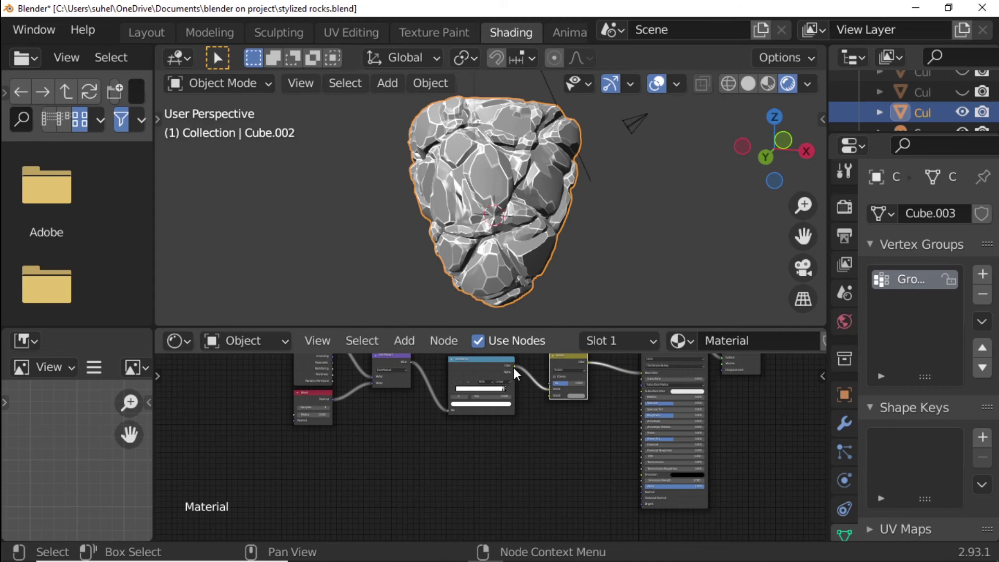
pyautogui.moveTo(514, 365)
pyautogui.mouseDown()
pyautogui.moveTo(560, 436)
pyautogui.moveTo(610, 479)
pyautogui.moveTo(639, 480)
pyautogui.mouseUp()
# Set the Principled BSDF's Emission color by sampling the grey of the Screen node's Color2 with the eyedropper
pyautogui.scroll(2, 676, 489)
pyautogui.click(686, 497)
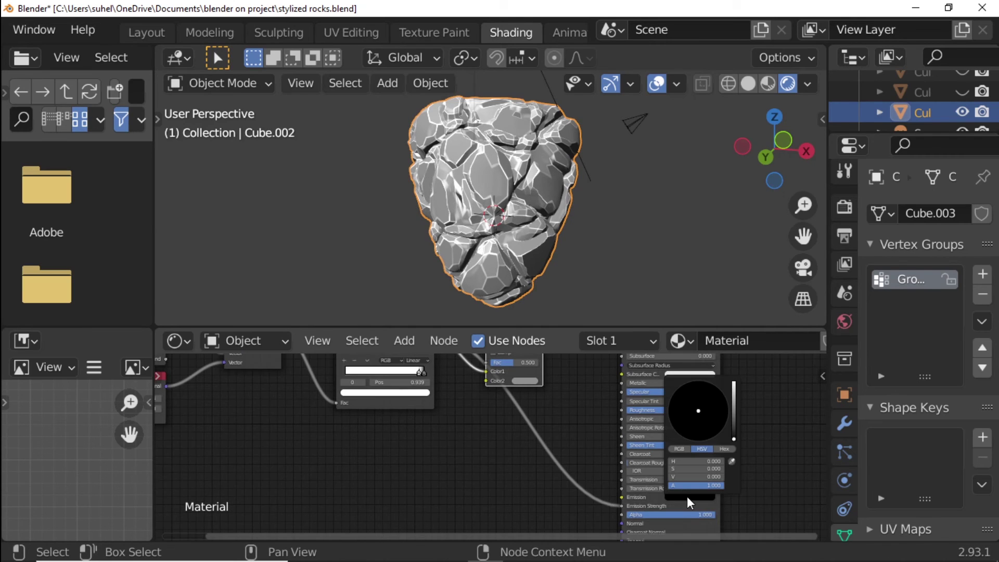
pyautogui.click(731, 461)
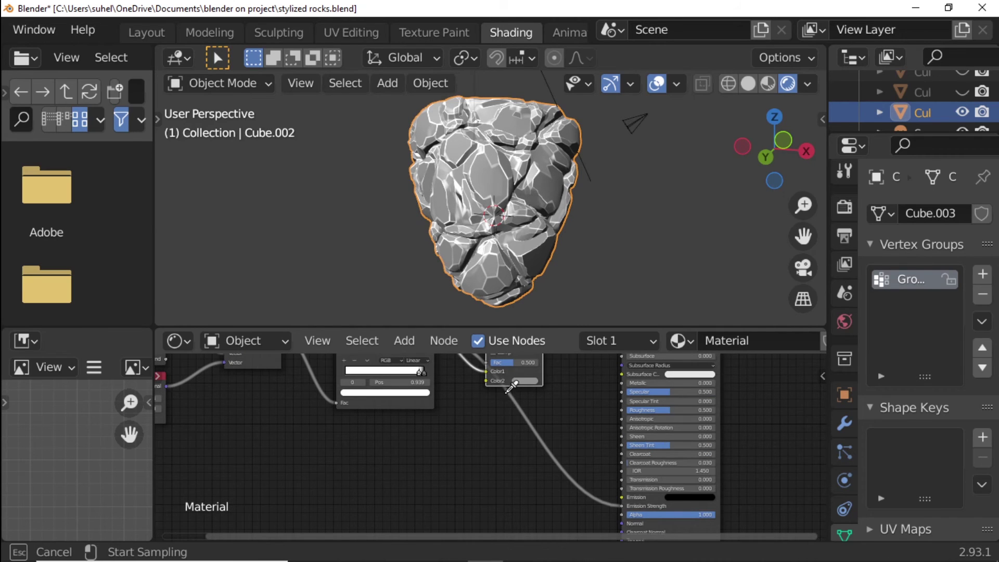
pyautogui.click(526, 380)
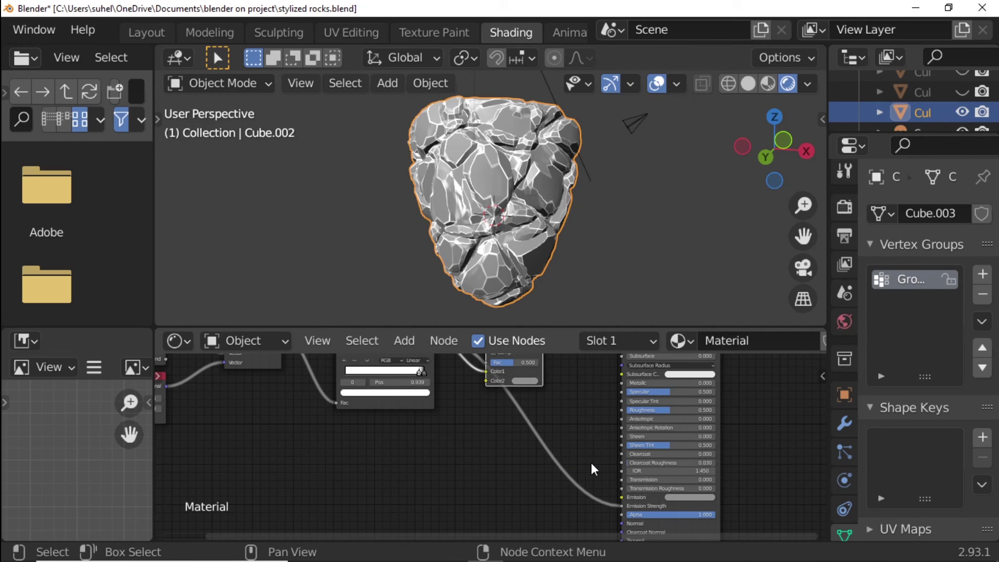
# Move the ColorRamp's black stop to position 0.984 to tighten the edge highlights
pyautogui.scroll(-3, 509, 455)
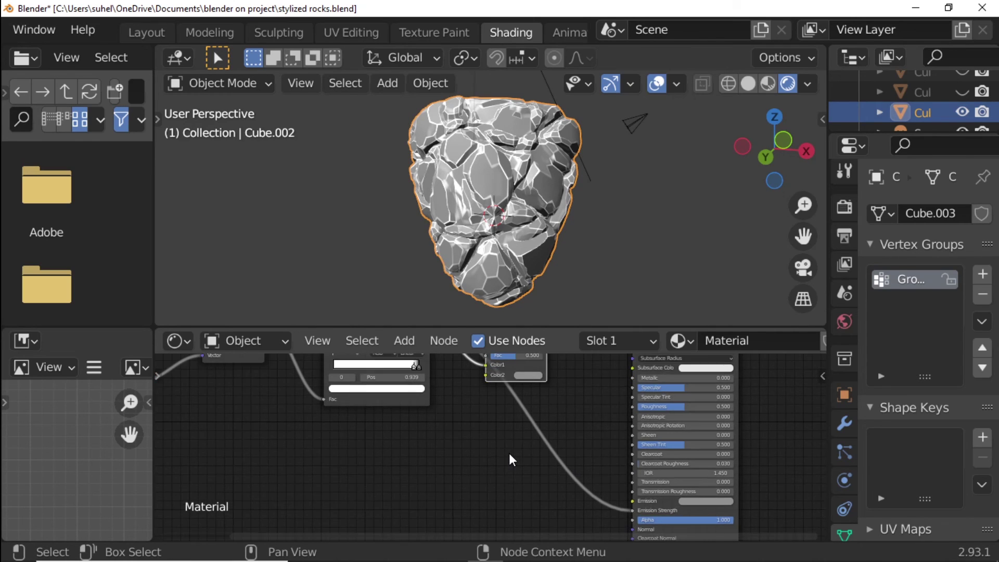
pyautogui.scroll(4, 505, 452)
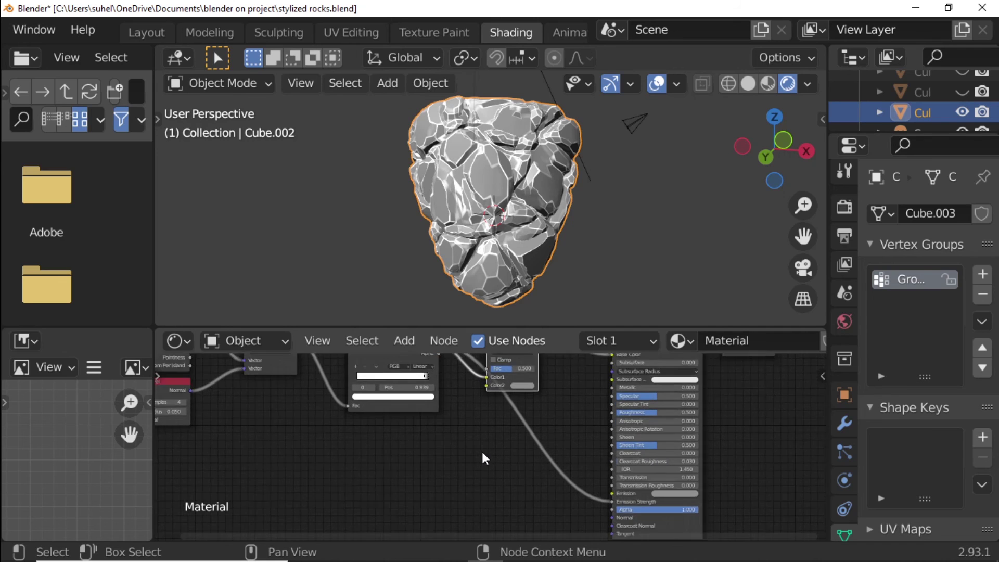
pyautogui.moveTo(436, 403); pyautogui.dragTo(621, 499, button='middle')
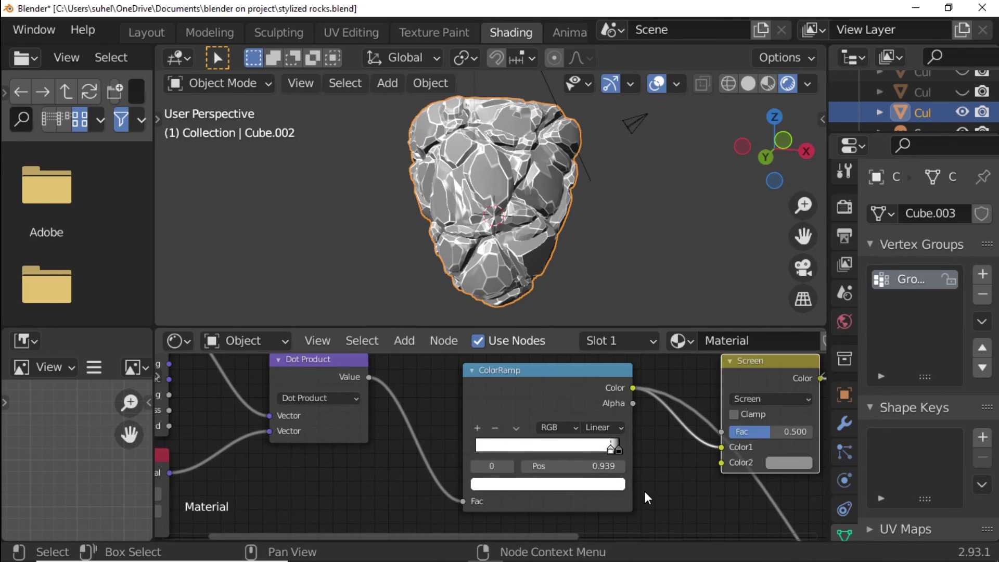
pyautogui.scroll(3, 644, 488)
pyautogui.scroll(1, 759, 484)
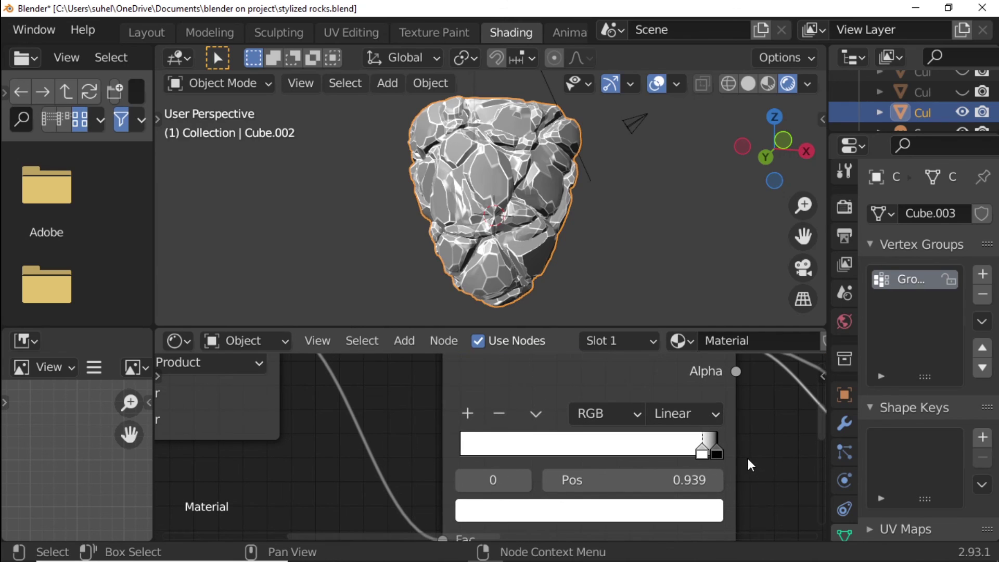
pyautogui.click(717, 454)
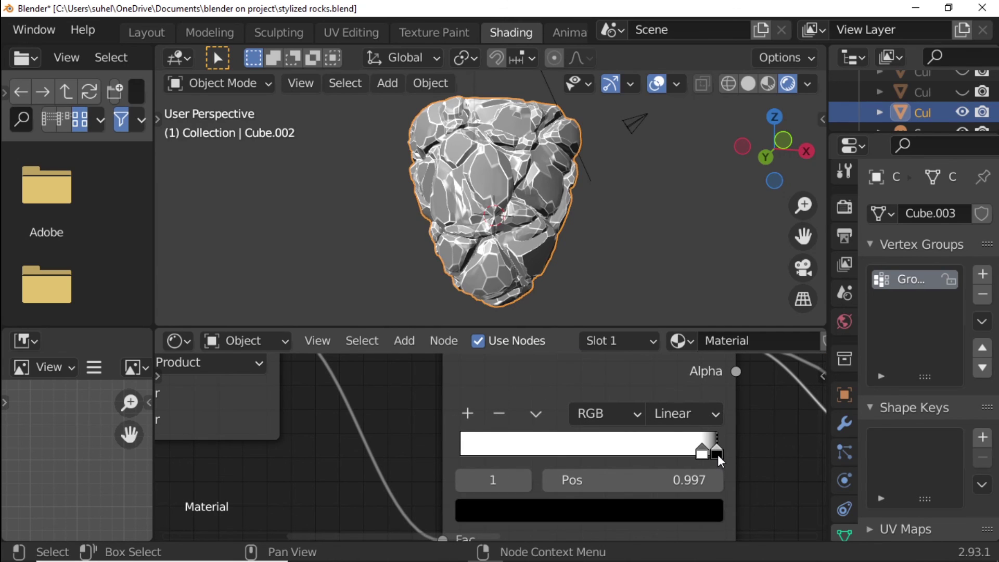
pyautogui.moveTo(717, 455); pyautogui.dragTo(713, 454)
pyautogui.scroll(-3, 760, 464)
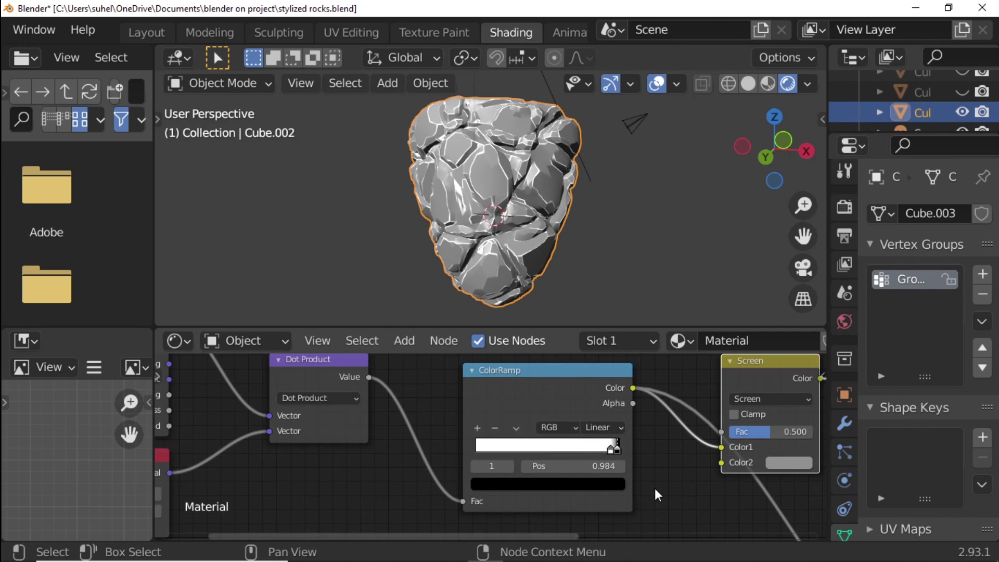
pyautogui.scroll(-2, 654, 492)
pyautogui.scroll(-1, 656, 504)
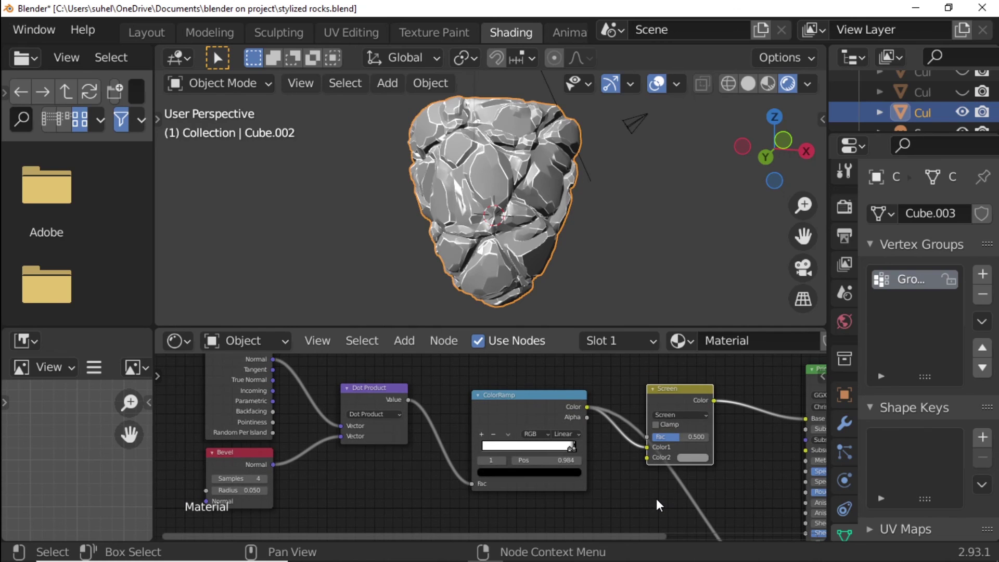
pyautogui.moveTo(624, 473); pyautogui.dragTo(542, 488, button='middle')
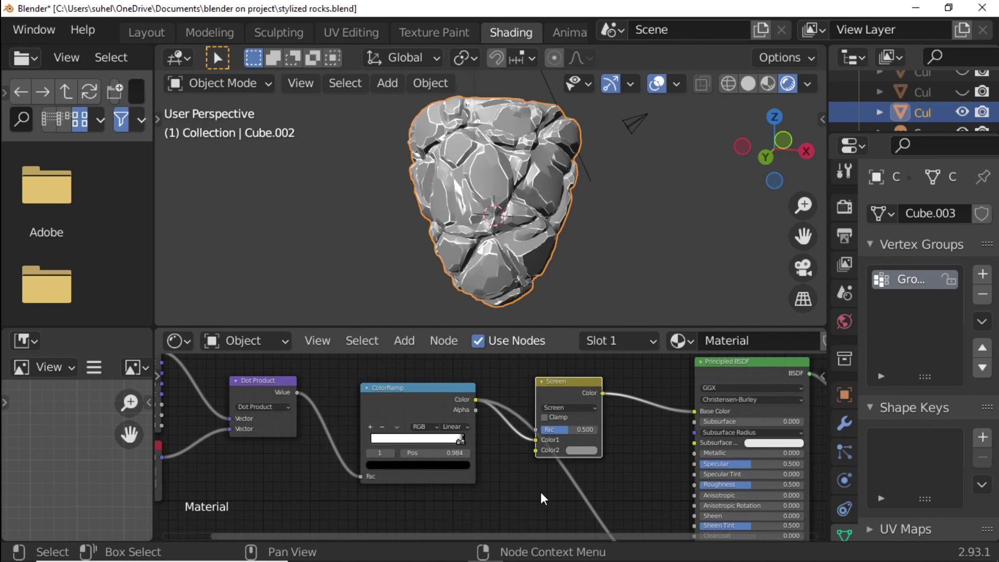